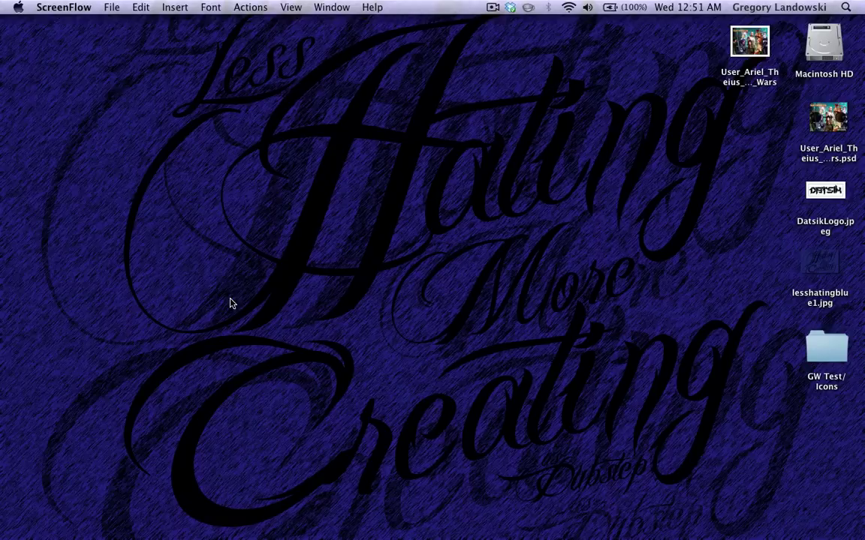
Open the Applications folder in Finder
{"action": "left_click", "coordinate": [368, 271]}
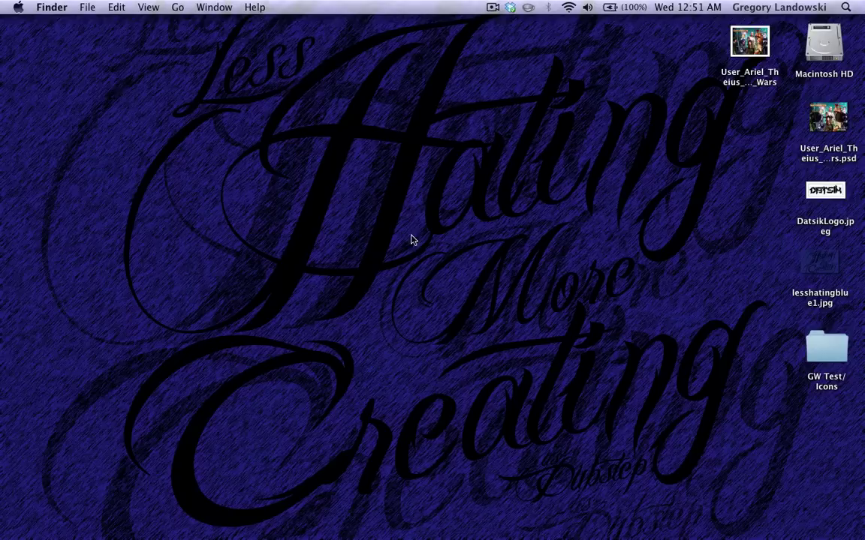
{"action": "left_click", "coordinate": [169, 9]}
{"action": "left_click", "coordinate": [222, 198]}
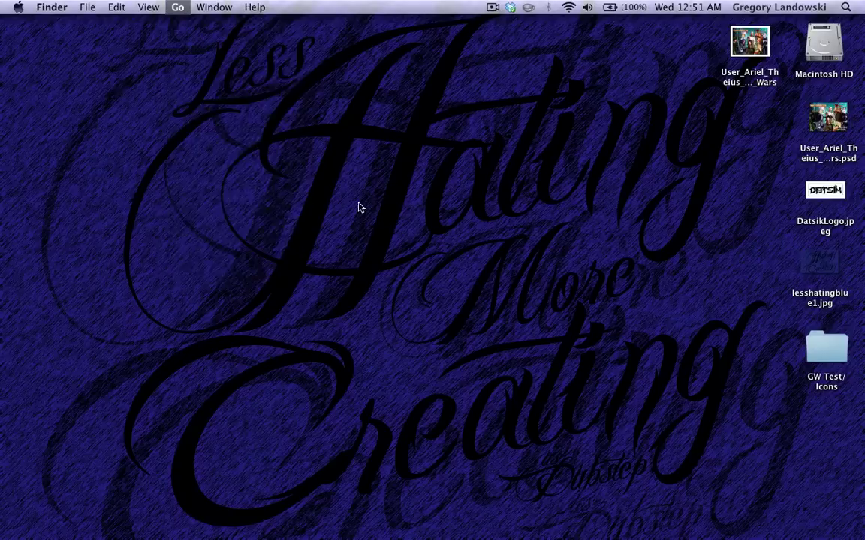
Show the package contents of the Guild Wars application
{"action": "scroll", "coordinate": [286, 218], "scroll_direction": "down", "scroll_amount": 2}
{"action": "scroll", "coordinate": [286, 218], "scroll_direction": "down", "scroll_amount": 6}
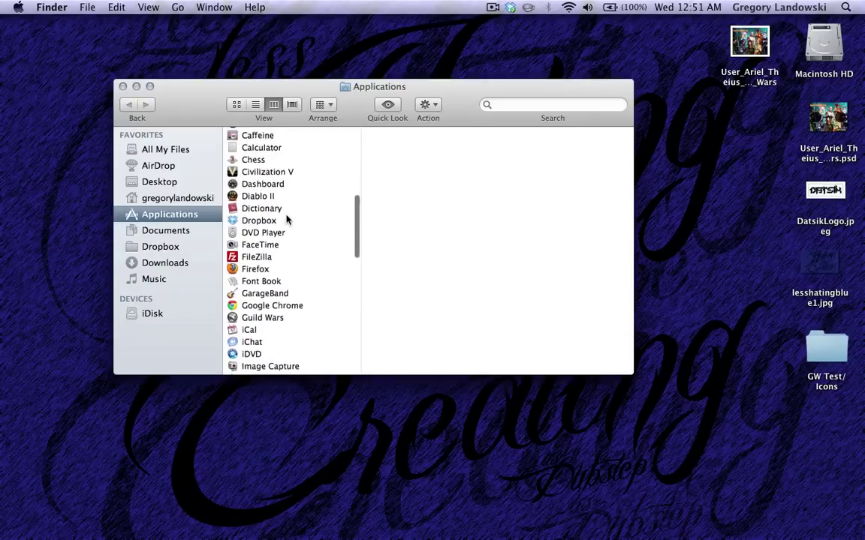
{"action": "left_click", "coordinate": [267, 297]}
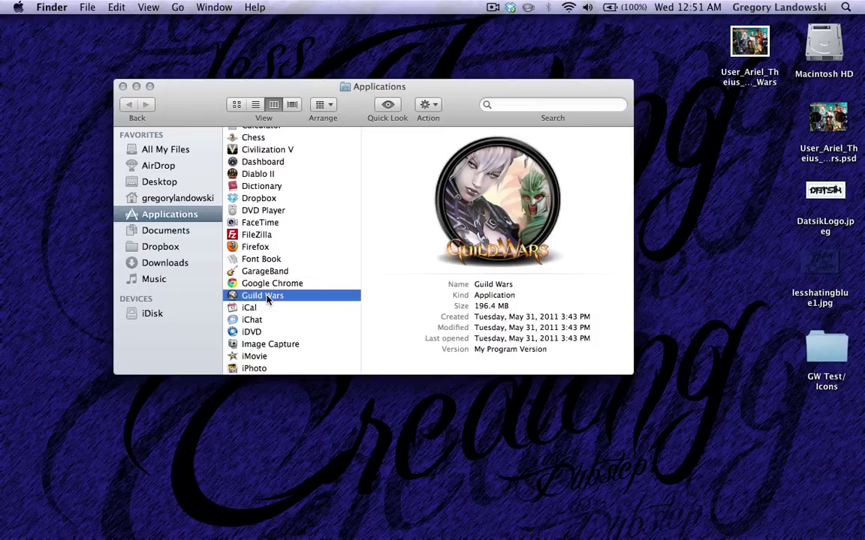
{"action": "right_click", "coordinate": [267, 298]}
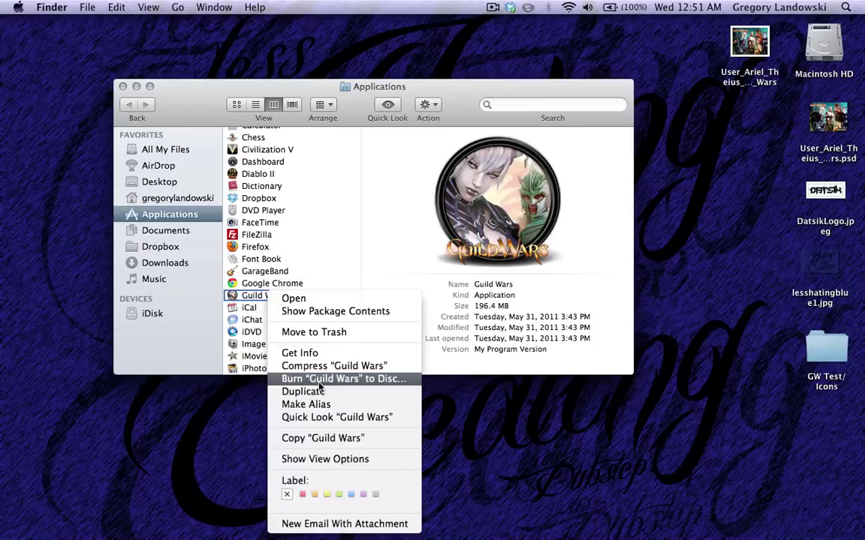
{"action": "left_click", "coordinate": [298, 238]}
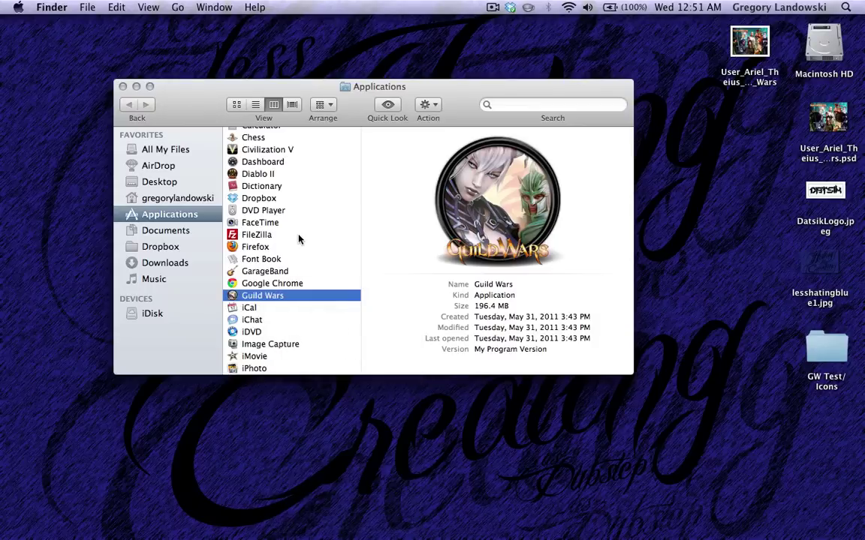
{"action": "right_click", "coordinate": [273, 297]}
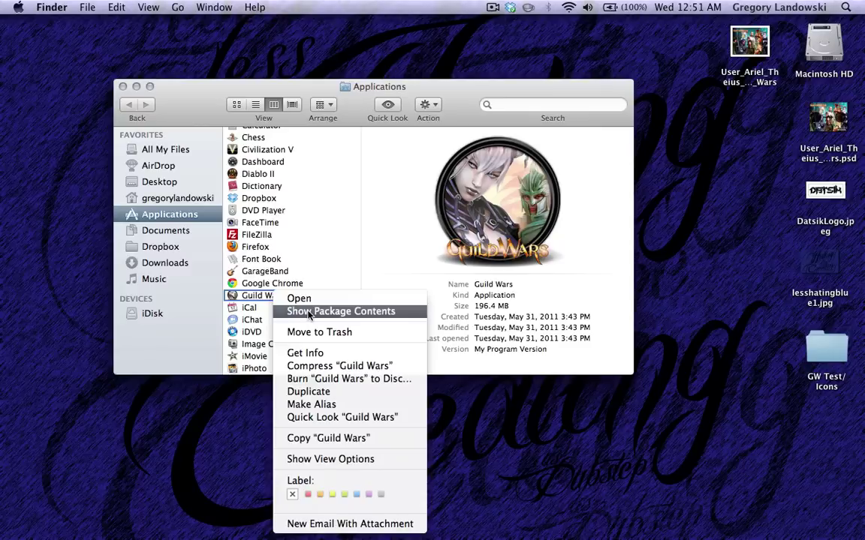
{"action": "left_click", "coordinate": [309, 311]}
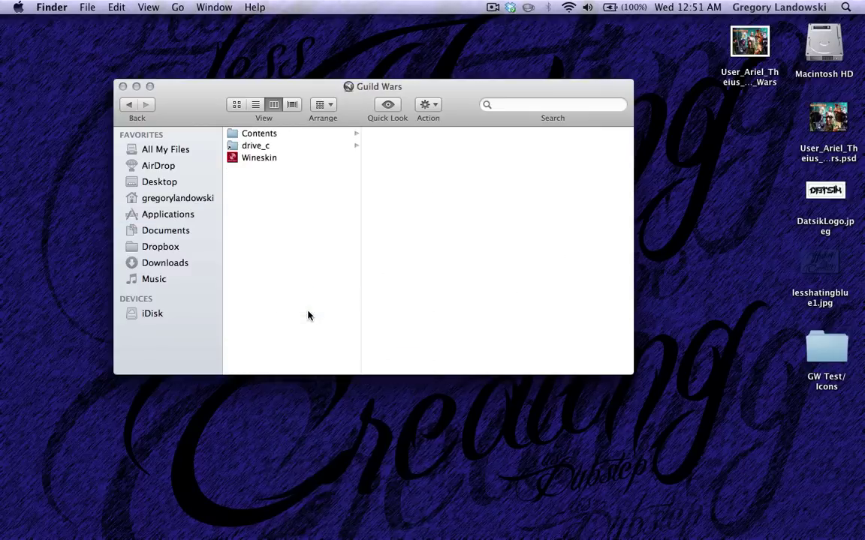
Browse to the Guild Wars folder inside drive_c/Program Files to view the game files
{"action": "left_click", "coordinate": [255, 148]}
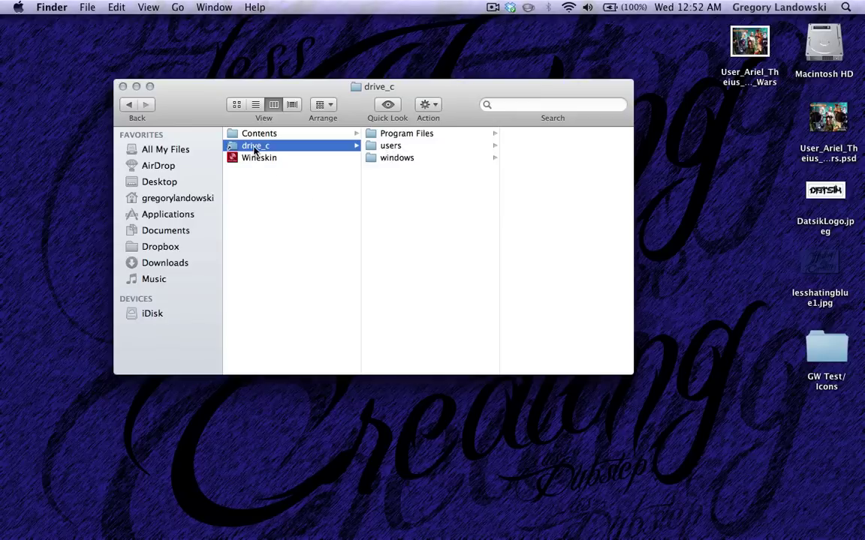
{"action": "left_click", "coordinate": [406, 133]}
{"action": "left_click", "coordinate": [539, 145]}
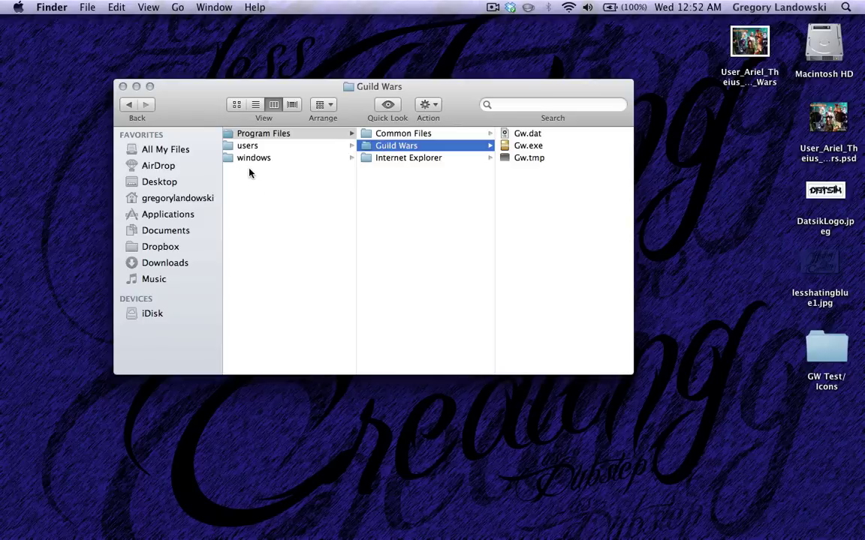
Look inside the users/crossover folder and return to Program Files/Guild Wars
{"action": "left_click", "coordinate": [248, 146]}
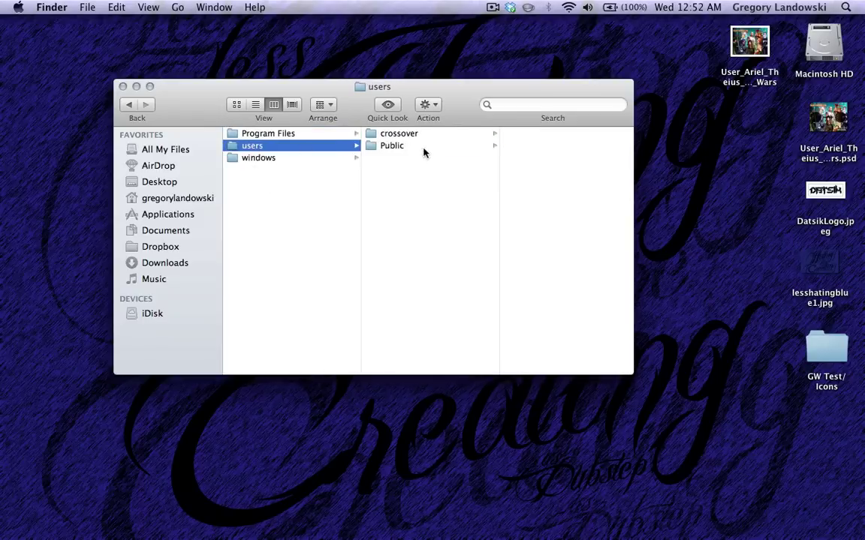
{"action": "left_click", "coordinate": [402, 135]}
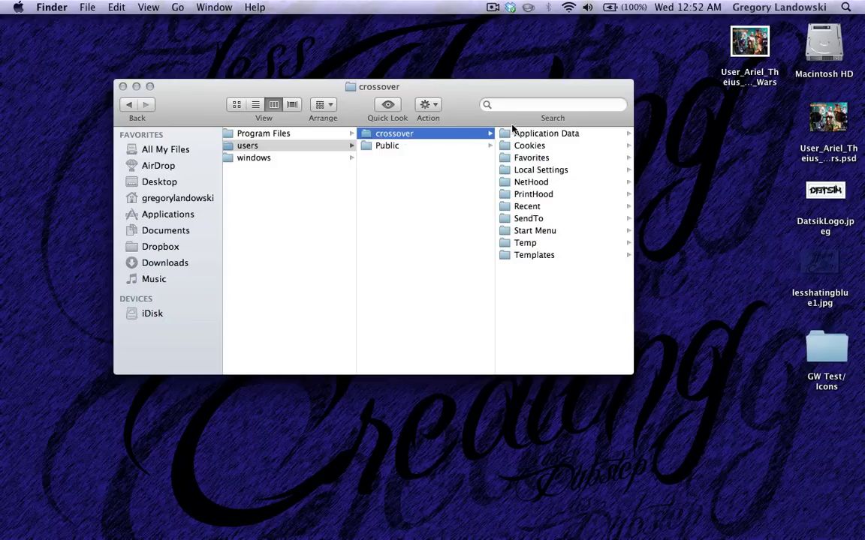
{"action": "left_click", "coordinate": [266, 134]}
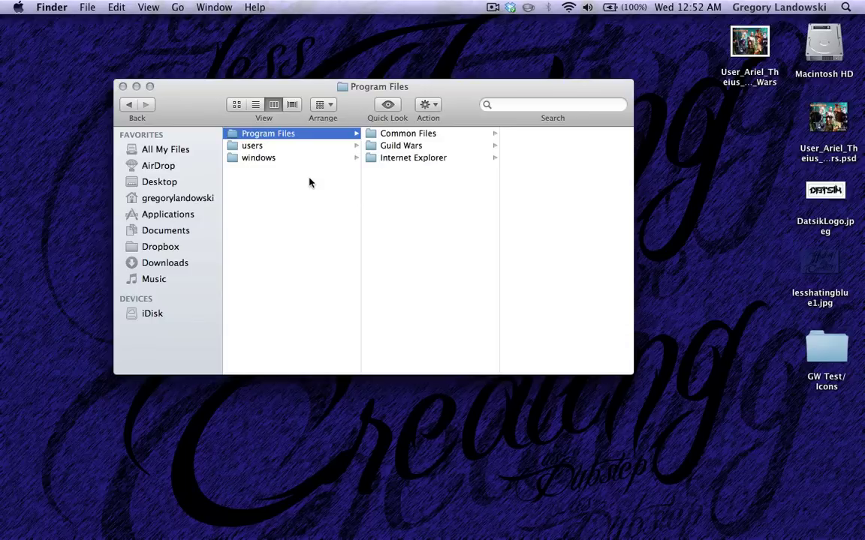
{"action": "left_click", "coordinate": [395, 148]}
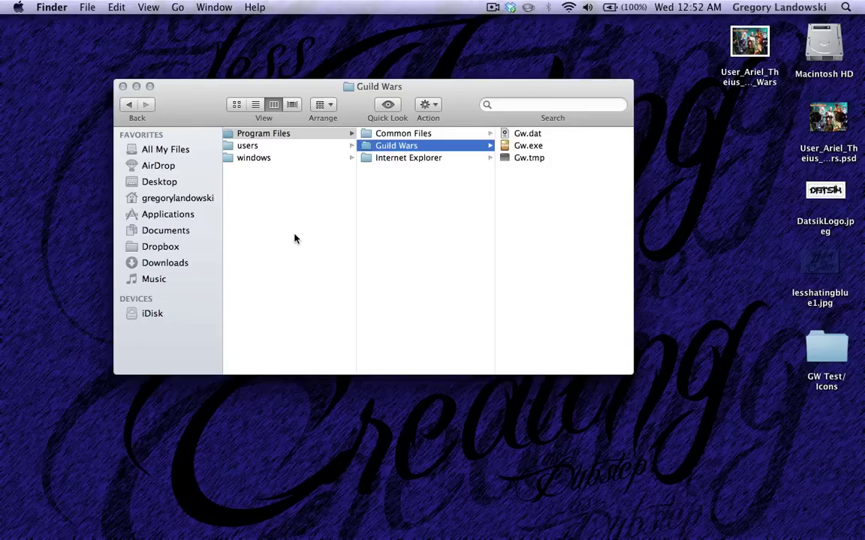
Launch Wineskin from the Guild Wars package and open its advanced settings
{"action": "scroll", "coordinate": [294, 239], "scroll_direction": "left", "scroll_amount": 5}
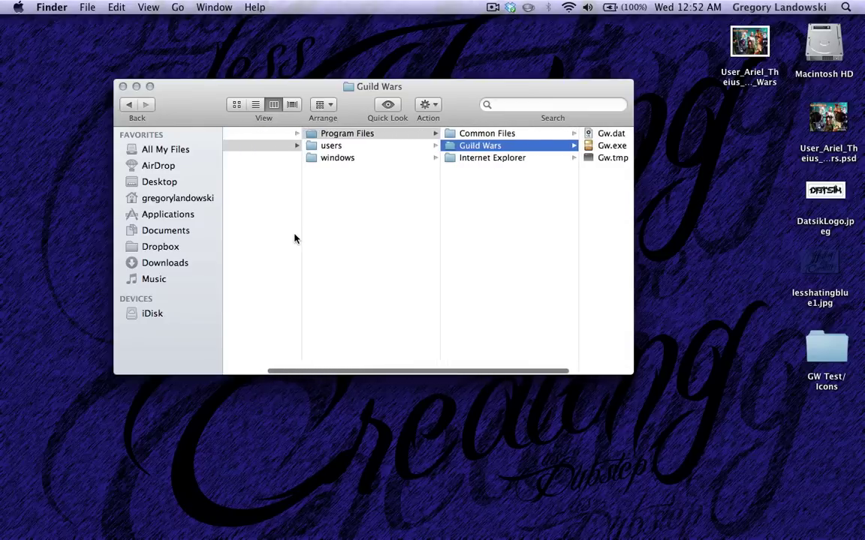
{"action": "scroll", "coordinate": [294, 239], "scroll_direction": "left", "scroll_amount": 3}
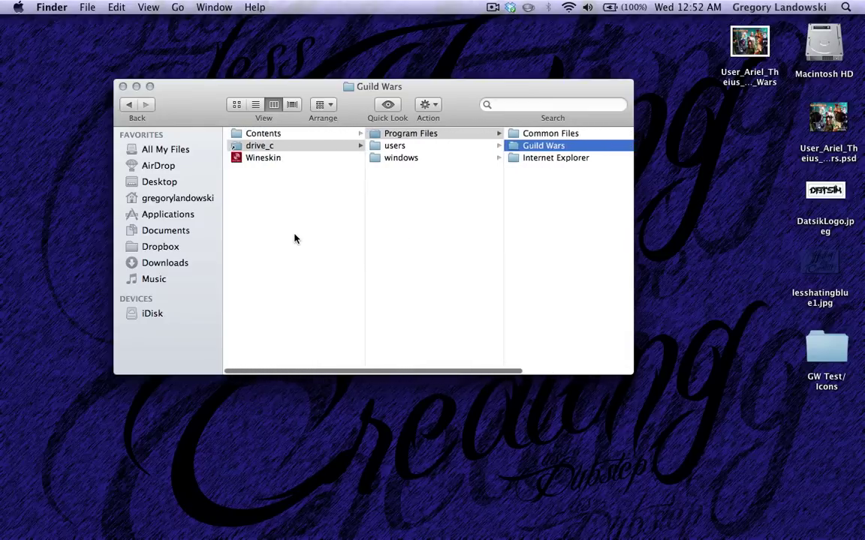
{"action": "left_click", "coordinate": [248, 160]}
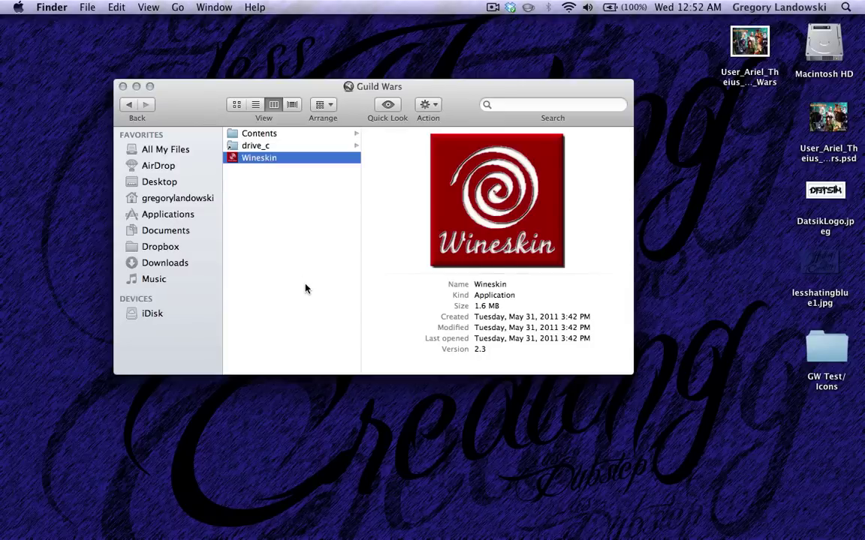
{"action": "double_click", "coordinate": [254, 162]}
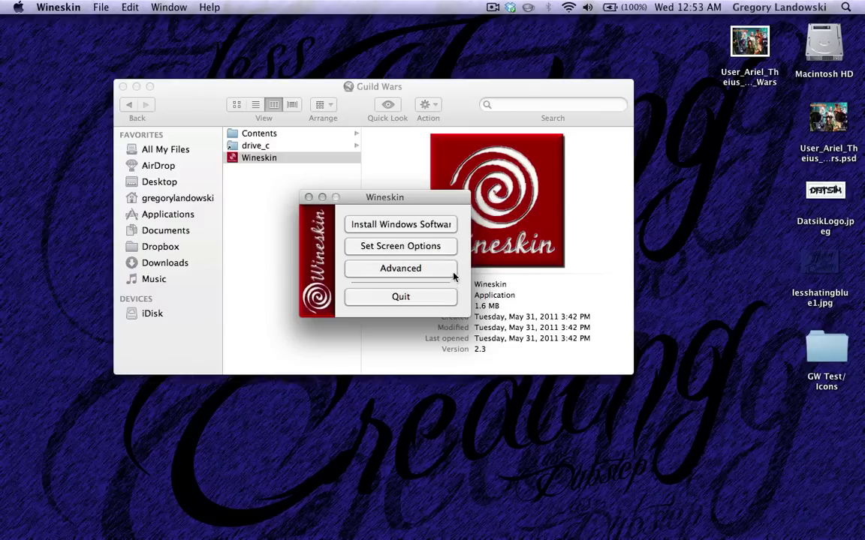
{"action": "left_click", "coordinate": [411, 273]}
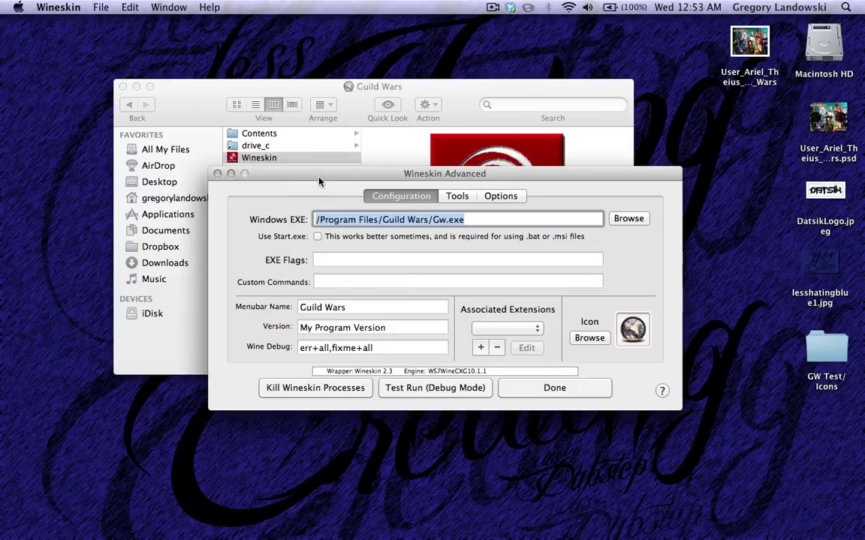
{"action": "left_click_drag", "start_coordinate": [313, 179], "coordinate": [217, 183]}
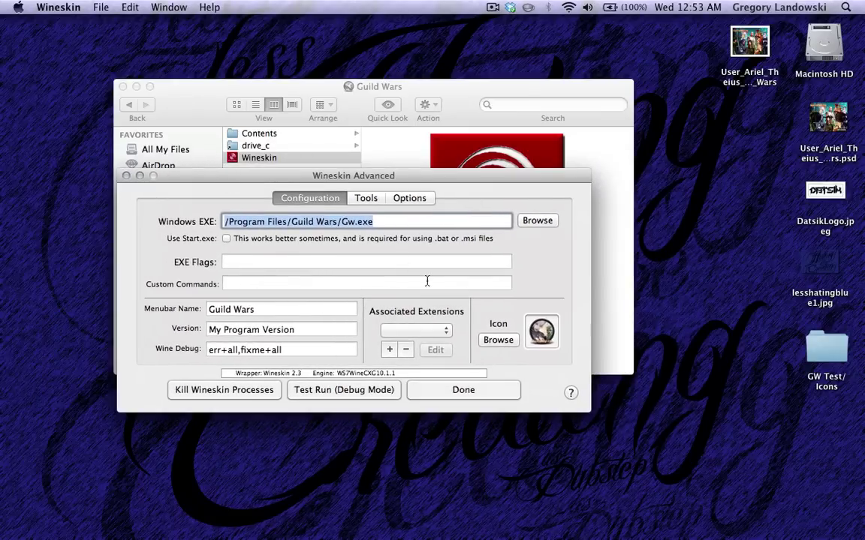
Try entering -image as an EXE flag for Gw.exe and erase the flag name
{"action": "left_click", "coordinate": [384, 220]}
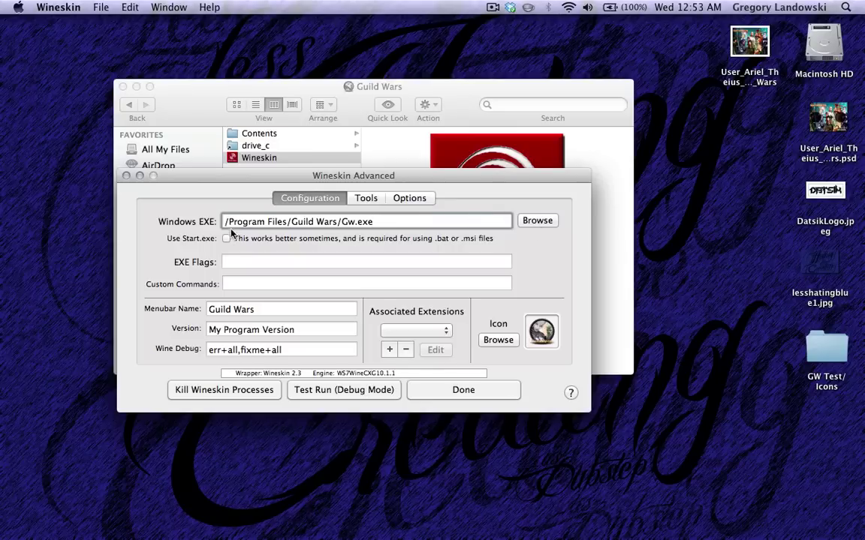
{"action": "left_click", "coordinate": [291, 261]}
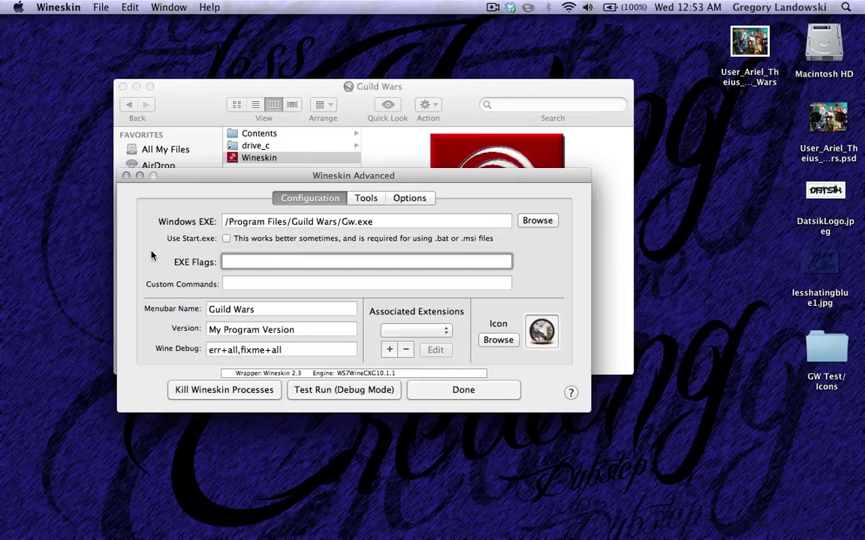
{"action": "type", "text": "-image"}
{"action": "key", "text": "BackSpace"}
{"action": "key", "text": "BackSpace"}
{"action": "key", "text": "BackSpace"}
{"action": "key", "text": "BackSpace"}
{"action": "key", "text": "BackSpace"}
Try -password as the EXE flag and clear the EXE Flags field
{"action": "type", "text": "passow"}
{"action": "key", "text": "BackSpace"}
{"action": "key", "text": "BackSpace"}
{"action": "type", "text": "work"}
{"action": "key", "text": "BackSpace"}
{"action": "type", "text": "d"}
{"action": "left_click_drag", "start_coordinate": [279, 262], "coordinate": [223, 262]}
{"action": "key", "text": "BackSpace"}
Review the wrapper's available tools and options in the advanced Wineskin settings
{"action": "left_click", "coordinate": [365, 199]}
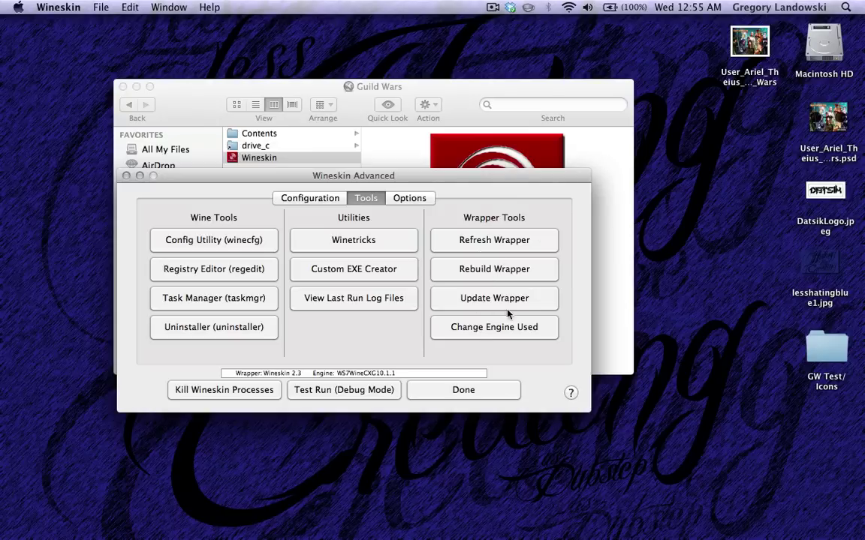
{"action": "left_click", "coordinate": [410, 198]}
{"action": "left_click", "coordinate": [299, 198]}
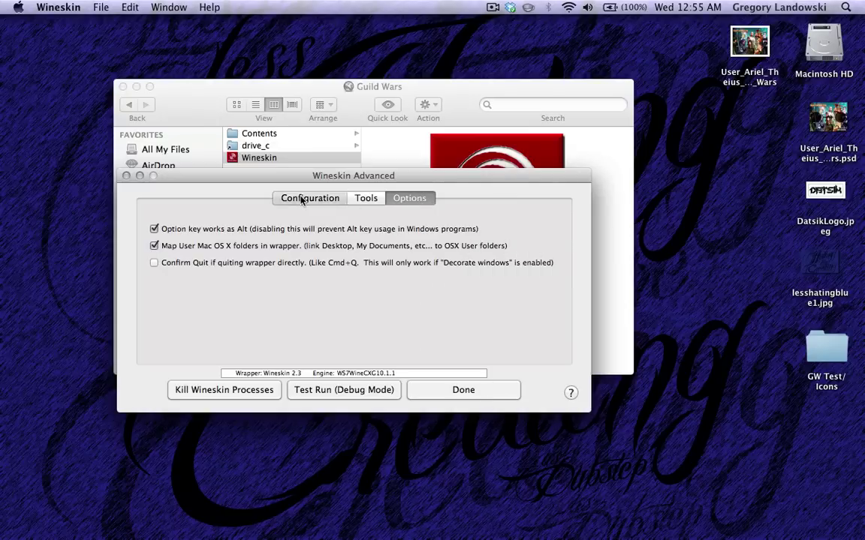
Finish the advanced Wineskin settings, close Wineskin and close the Finder window
{"action": "left_click", "coordinate": [440, 390]}
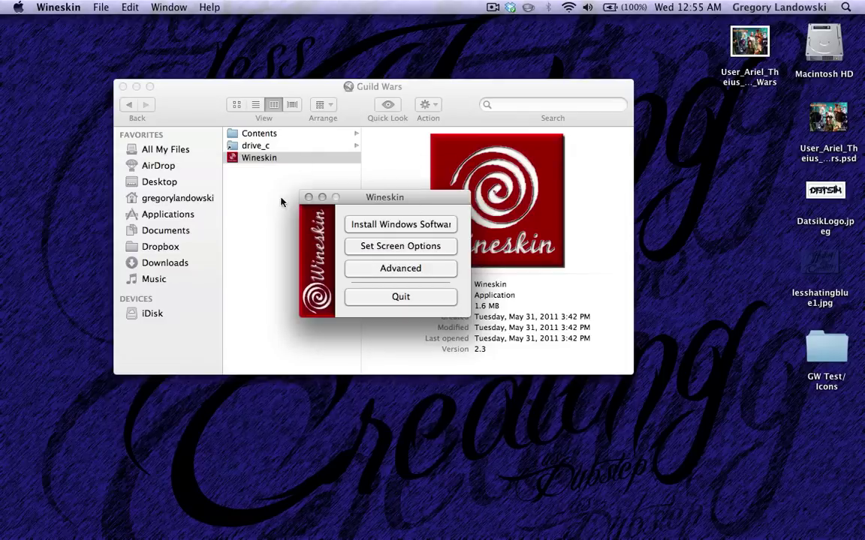
{"action": "left_click", "coordinate": [307, 197]}
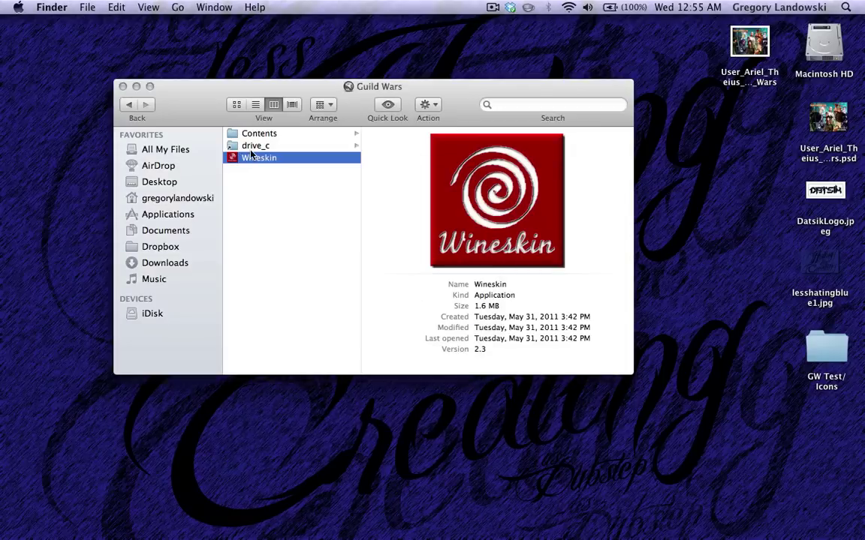
{"action": "left_click", "coordinate": [129, 104]}
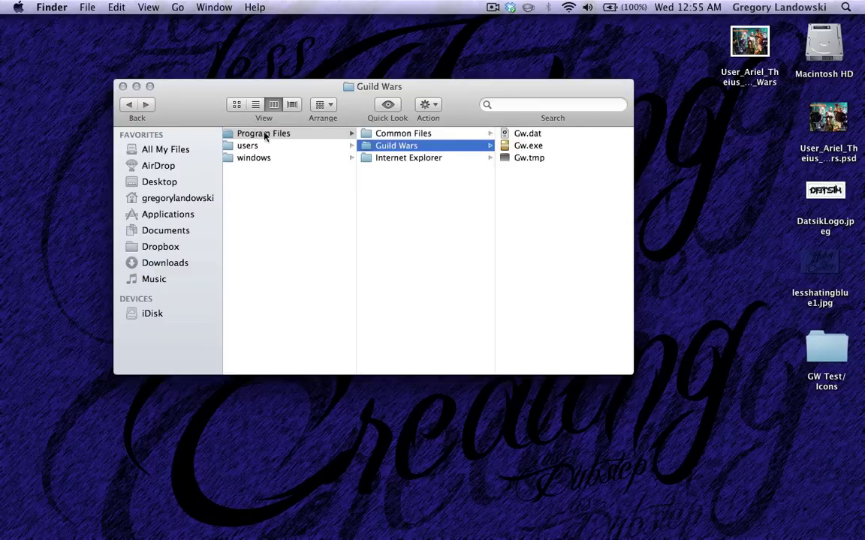
{"action": "left_click", "coordinate": [123, 87]}
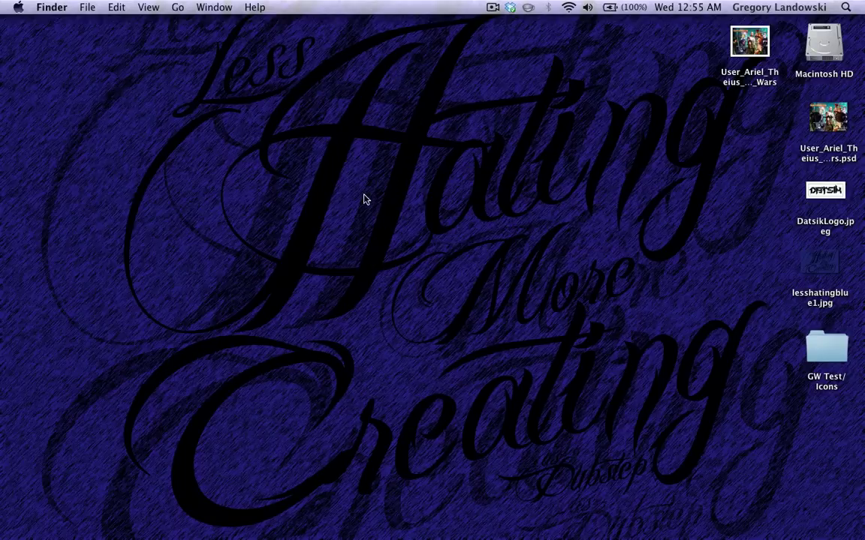
Launch Guild Wars from Launchpad and adjust the system volume
{"action": "key", "text": "F4"}
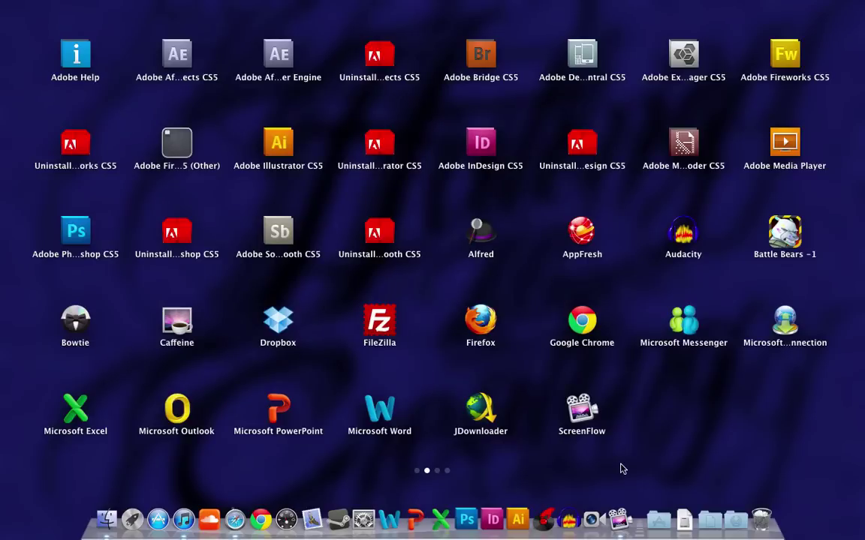
{"action": "scroll", "coordinate": [619, 467], "scroll_direction": "right", "scroll_amount": 3}
{"action": "scroll", "coordinate": [388, 287], "scroll_direction": "right", "scroll_amount": 3}
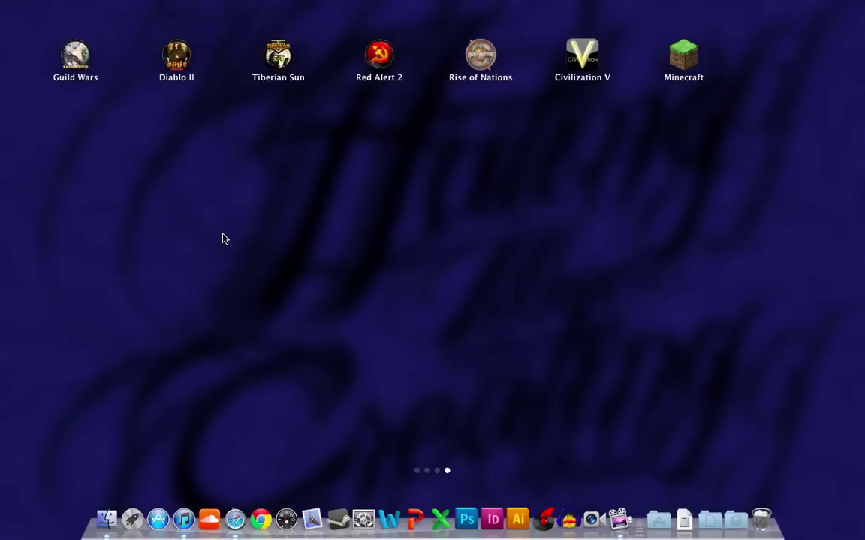
{"action": "left_click", "coordinate": [81, 60]}
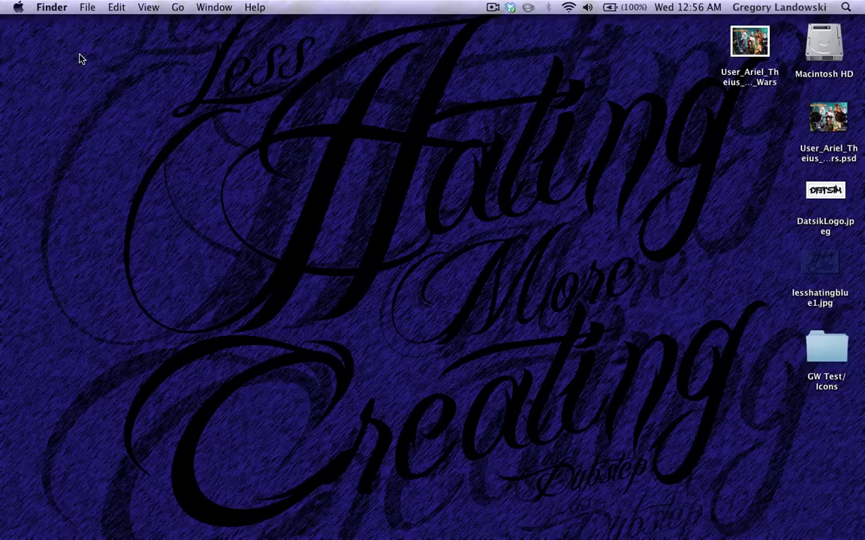
{"action": "key", "text": "XF86AudioRaiseVolume"}
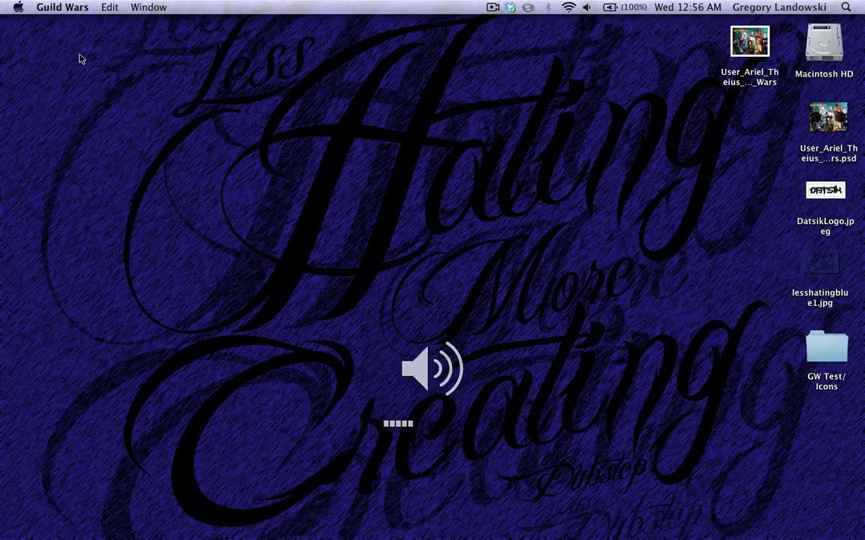
{"action": "key", "text": "XF86AudioRaiseVolume"}
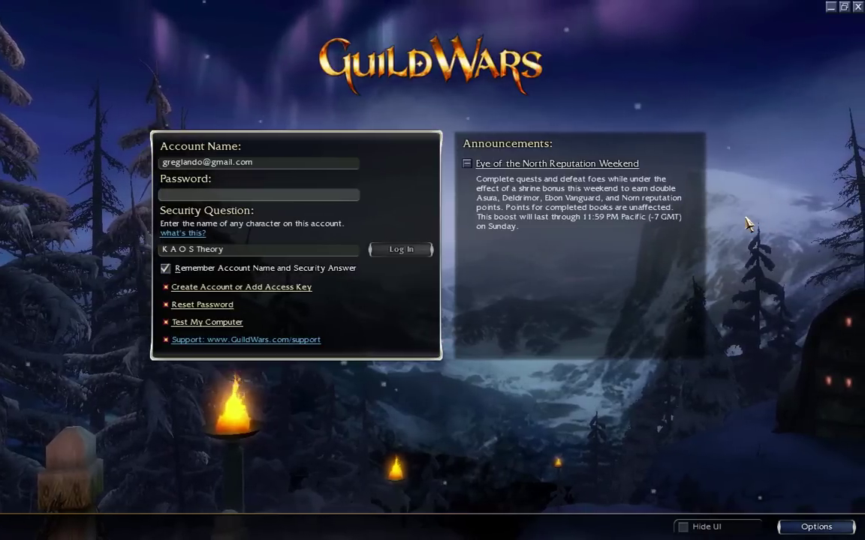
Enter the account password on the Guild Wars login screen and log in
{"action": "type", "text": "1"}
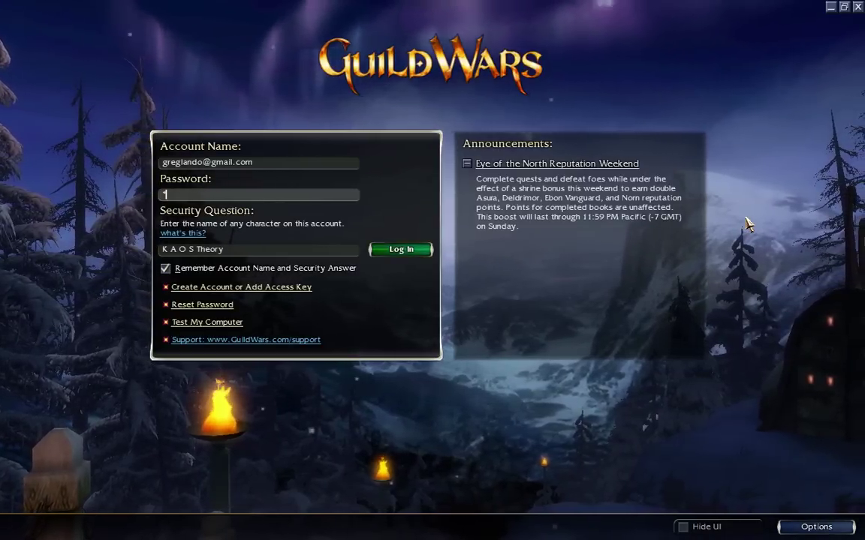
{"action": "type", "text": "*******"}
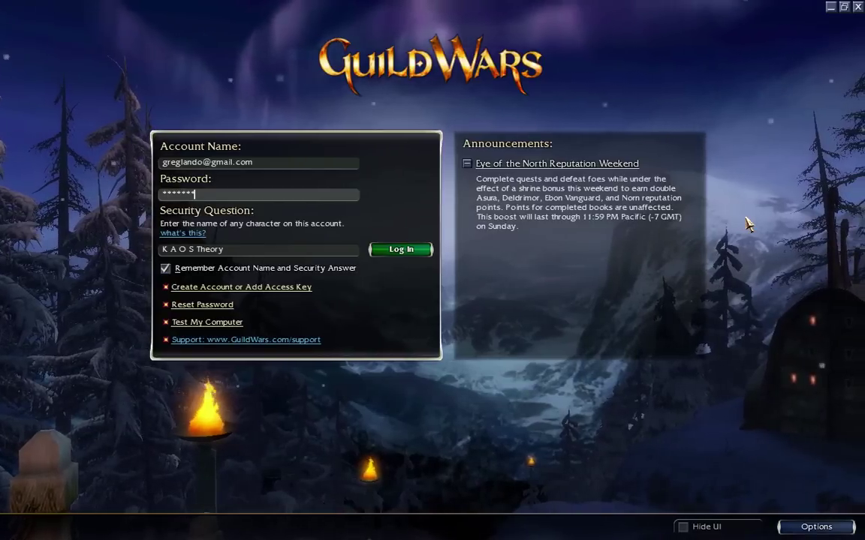
{"action": "key", "text": "Return"}
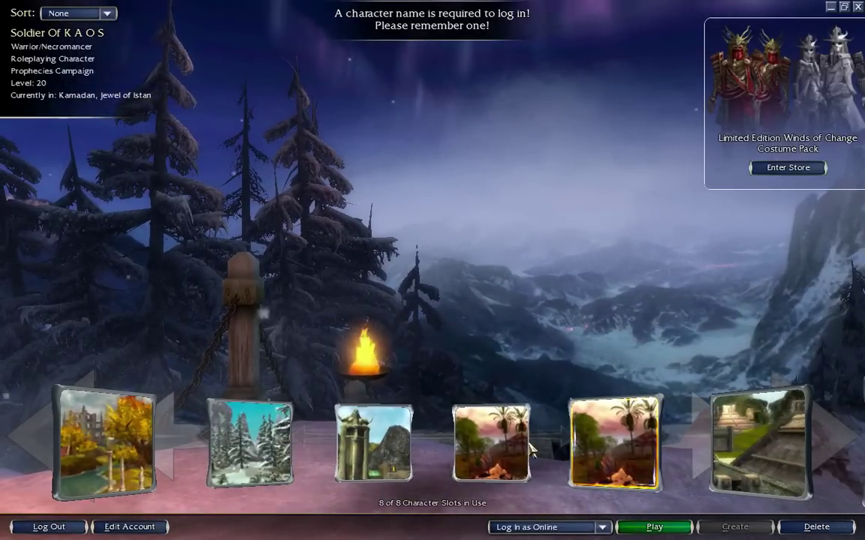
Compare the Warrior/Necromancer with the Assassin/Warrior on the character selection screen and enter the game with the Assassin/Warrior
{"action": "left_click", "coordinate": [492, 446]}
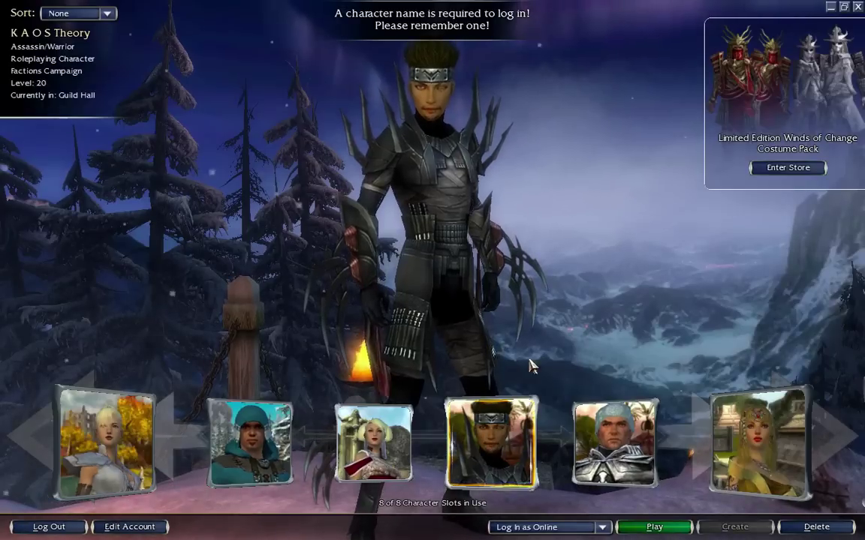
{"action": "left_click", "coordinate": [596, 427]}
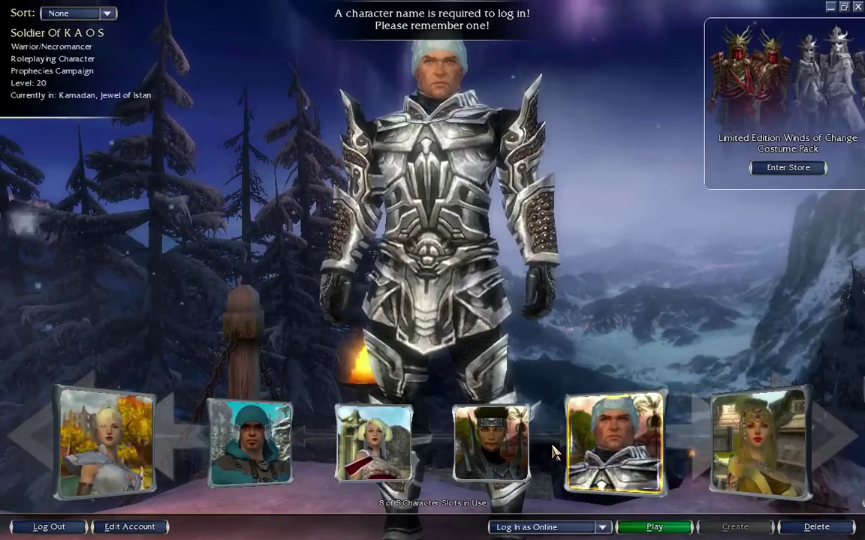
{"action": "left_click", "coordinate": [504, 449]}
{"action": "left_click", "coordinate": [568, 454]}
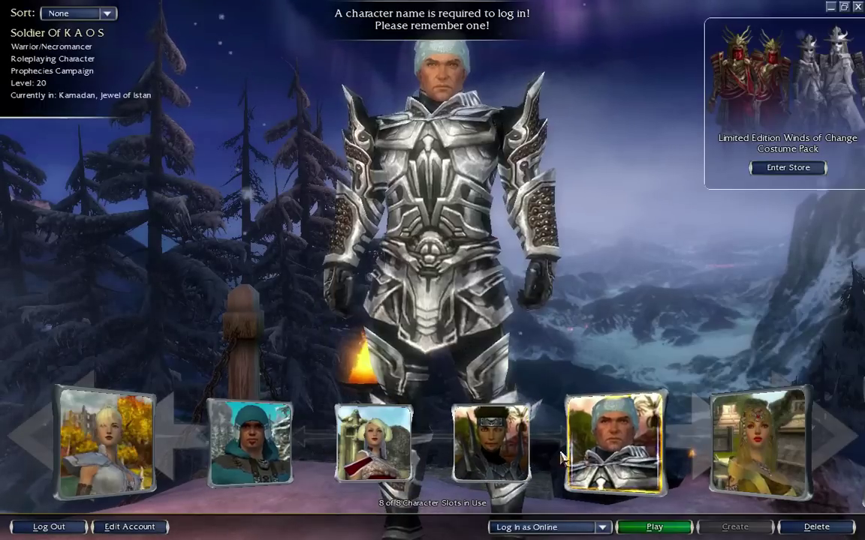
{"action": "left_click", "coordinate": [509, 449]}
{"action": "left_click", "coordinate": [568, 454]}
{"action": "left_click", "coordinate": [501, 449]}
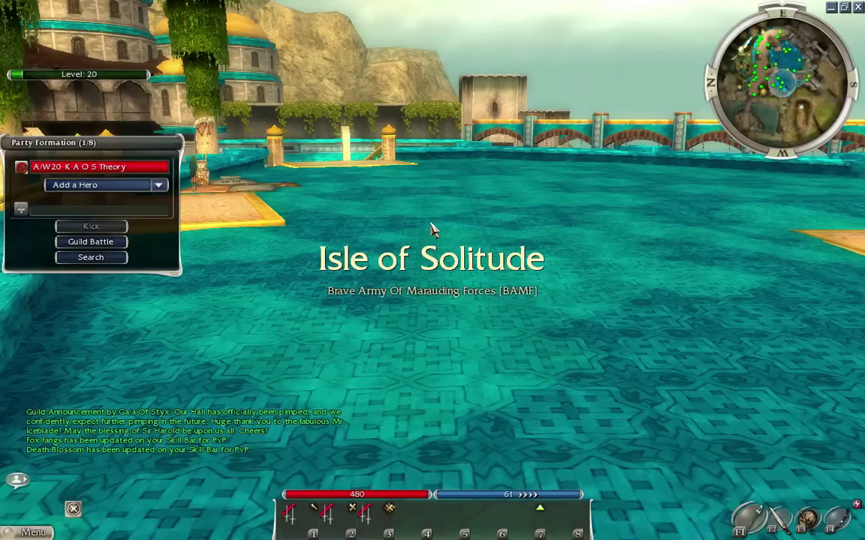
Run the character around the turquoise tiled plaza of the Isle of Solitude guild hall, looking in all directions
{"action": "key", "text": "d"}
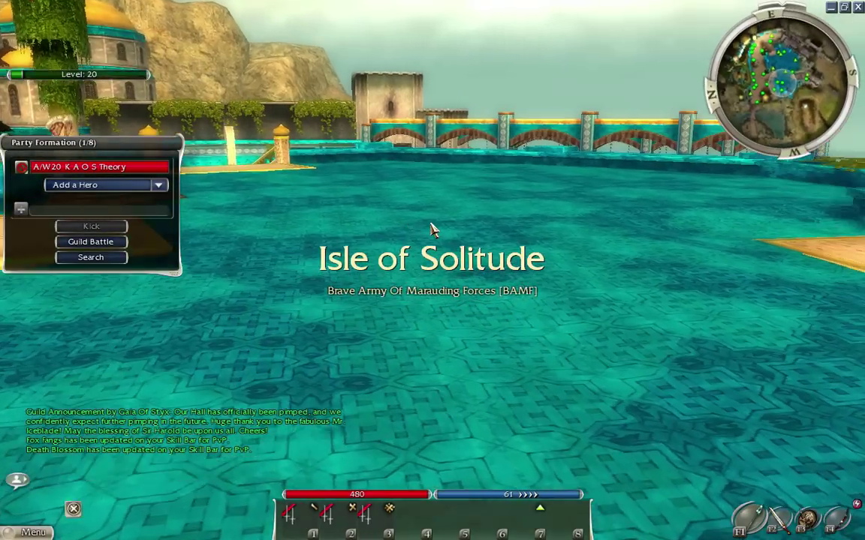
{"action": "key", "text": "a"}
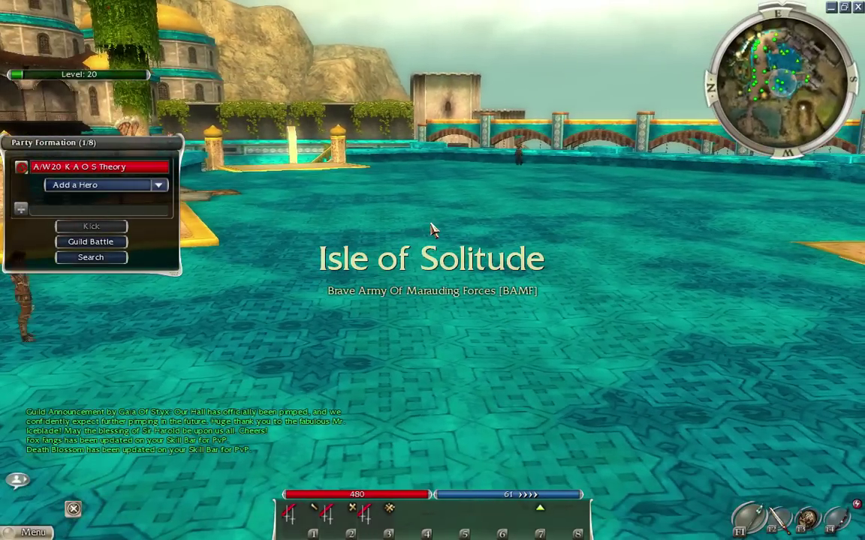
{"action": "key", "text": "a"}
{"action": "key", "text": "1"}
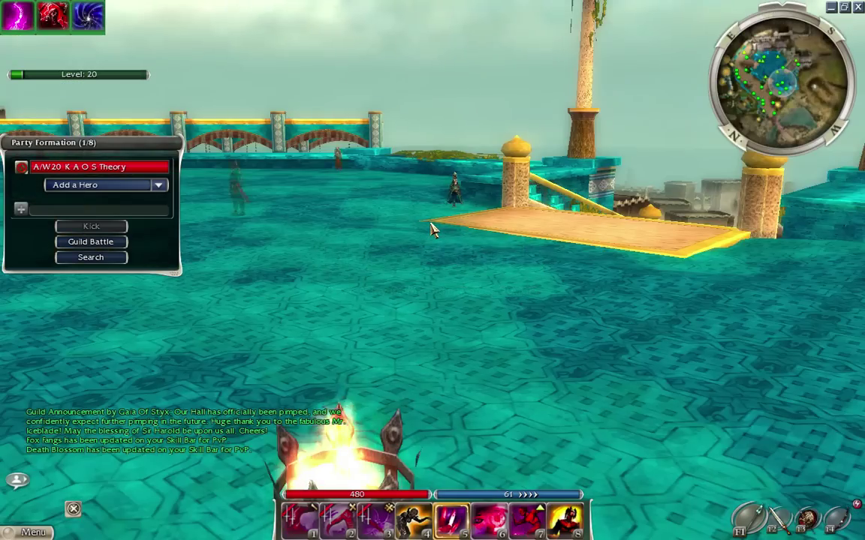
{"action": "key", "text": "a"}
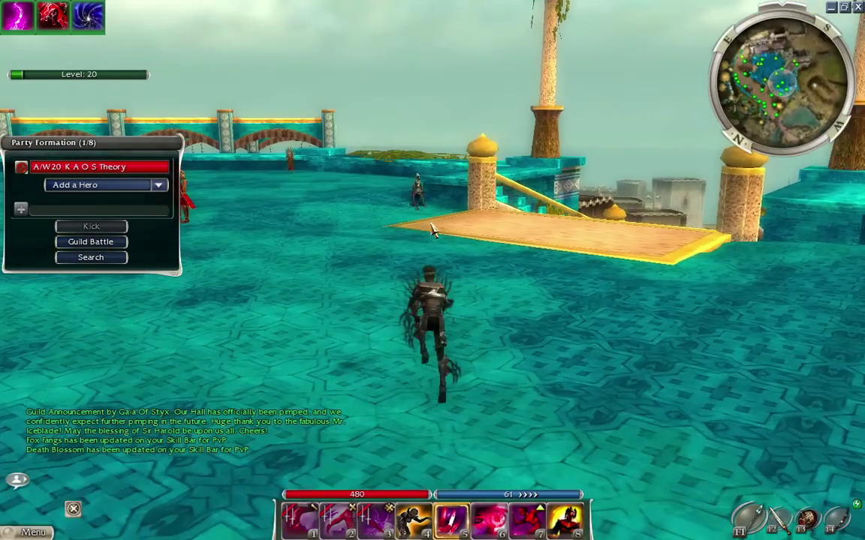
{"action": "key", "text": "a"}
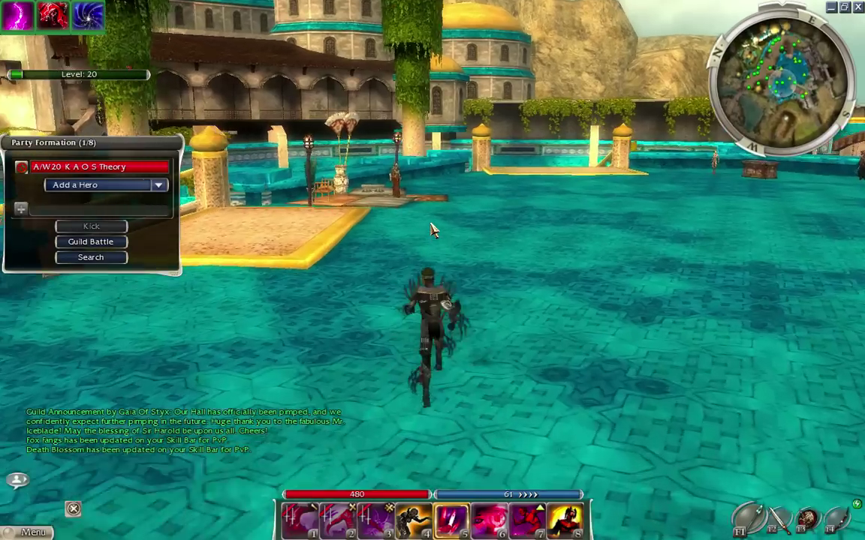
{"action": "key", "text": "w"}
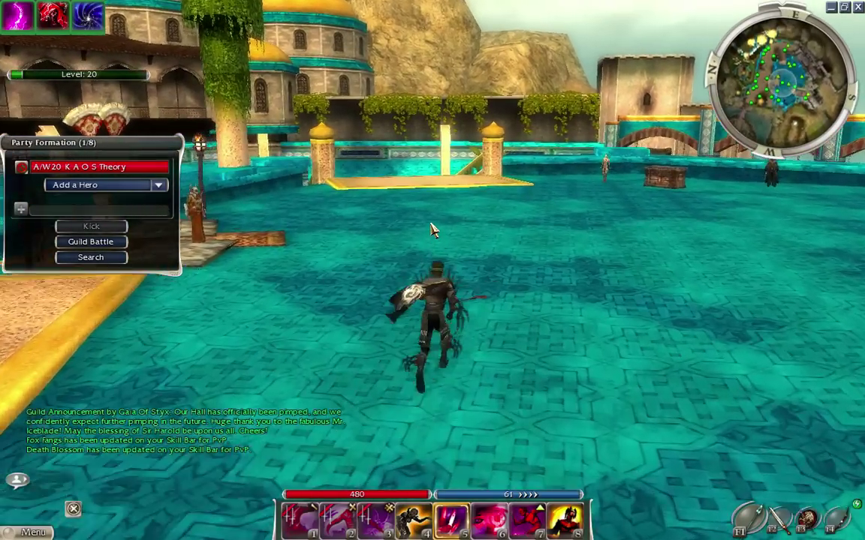
{"action": "key", "text": "d"}
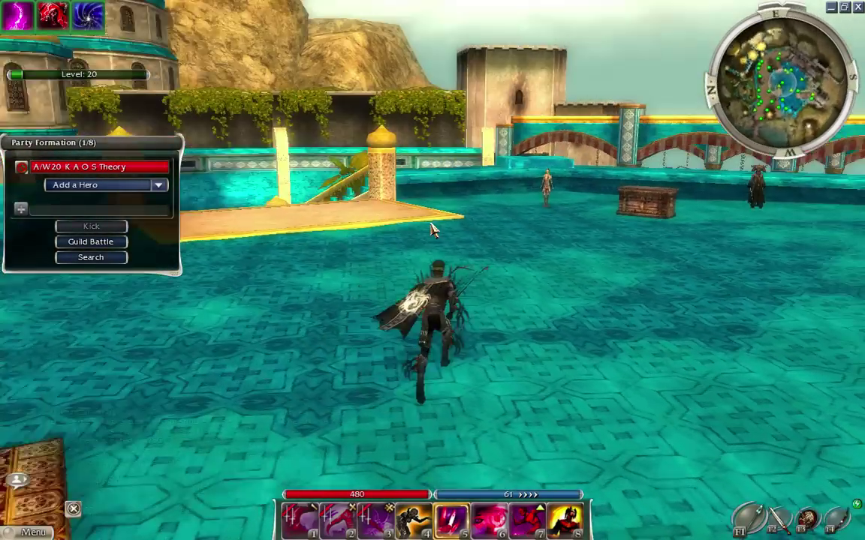
{"action": "key", "text": "a"}
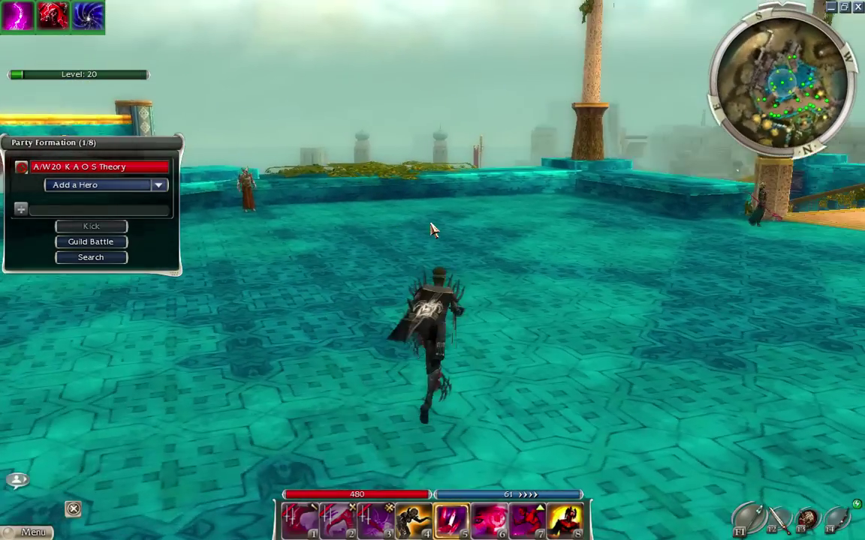
{"action": "key", "text": "a"}
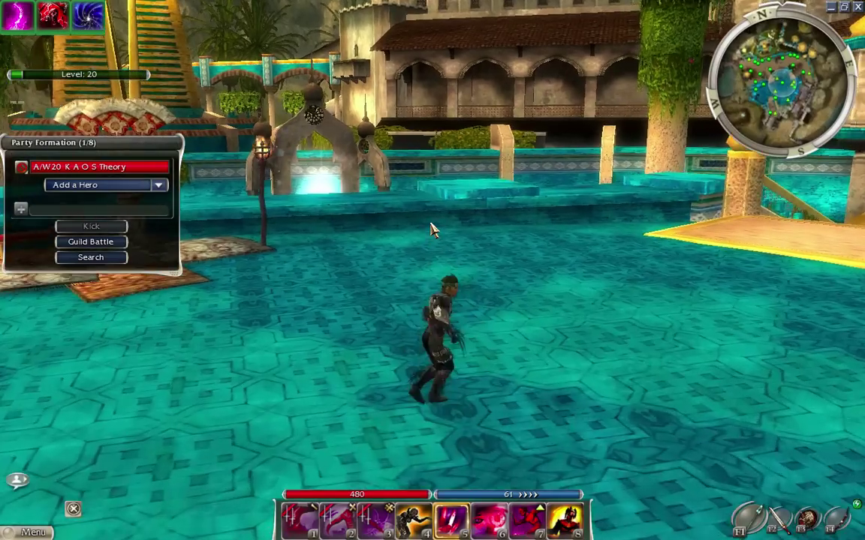
{"action": "key", "text": "a"}
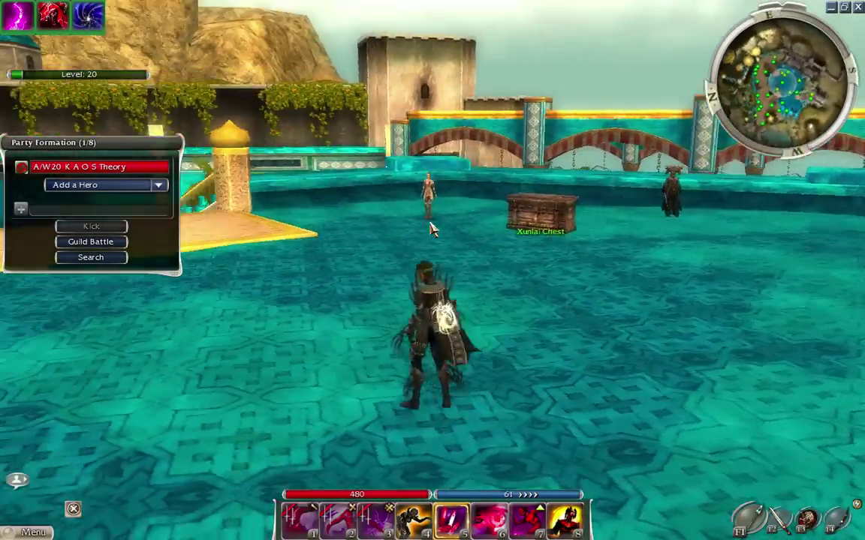
Run the character onto the staircase near the Xunlai Chest and back across the tiled plaza
{"action": "key", "text": "w"}
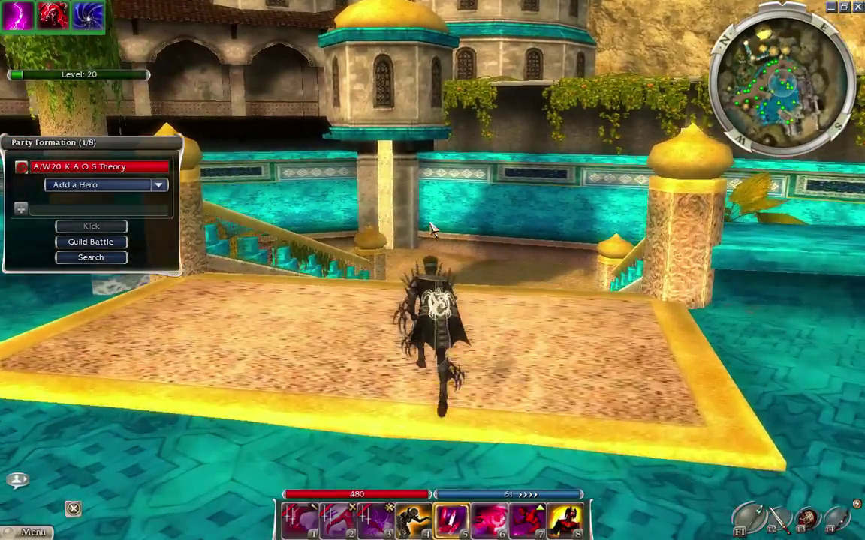
{"action": "key", "text": "d"}
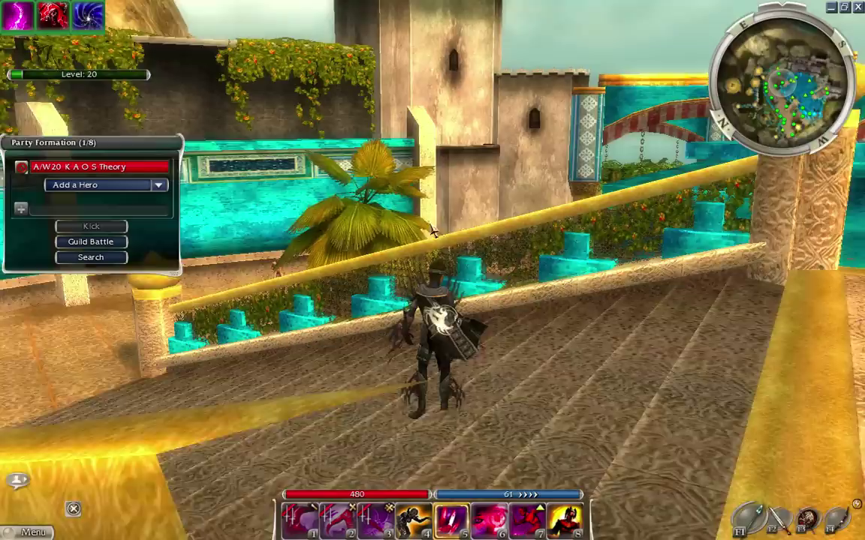
{"action": "key", "text": "w"}
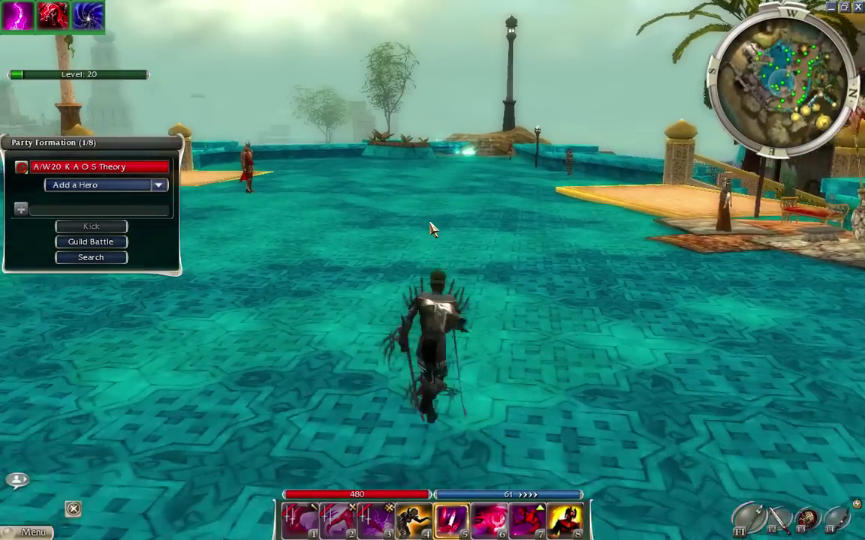
{"action": "key", "text": "w"}
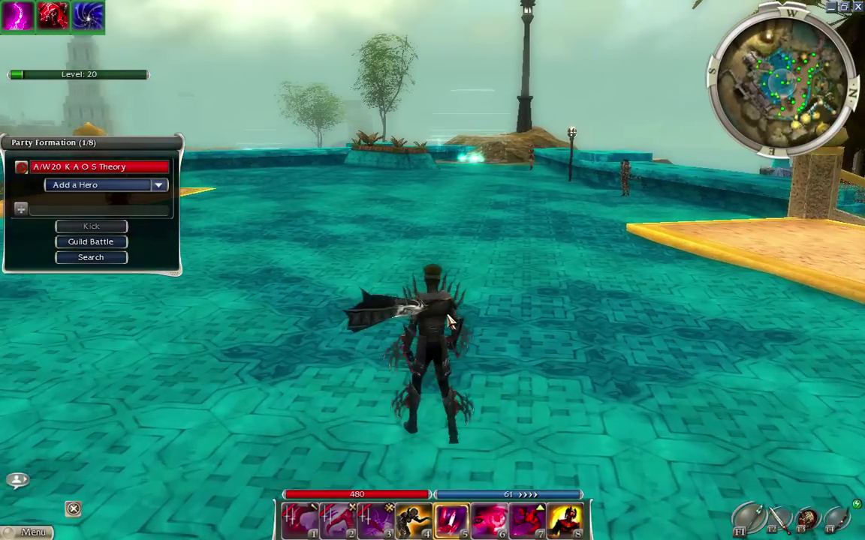
{"action": "key", "text": "a"}
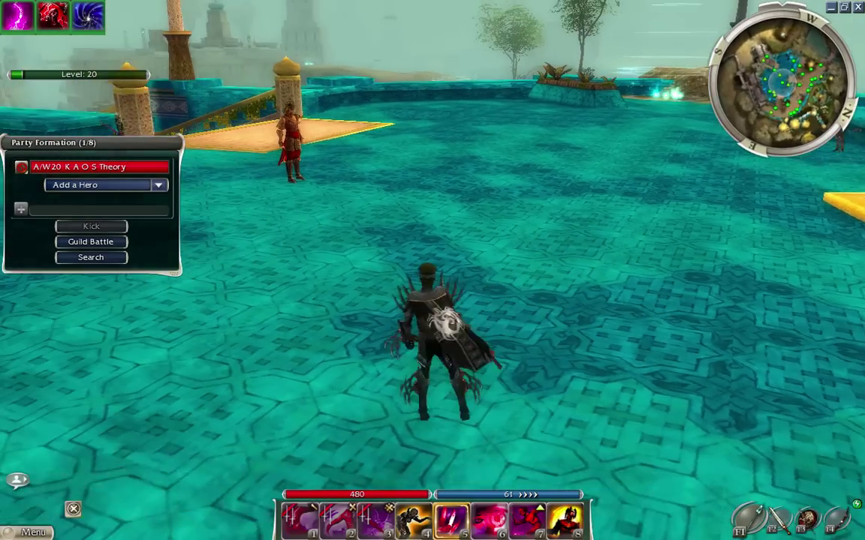
{"action": "key", "text": "a"}
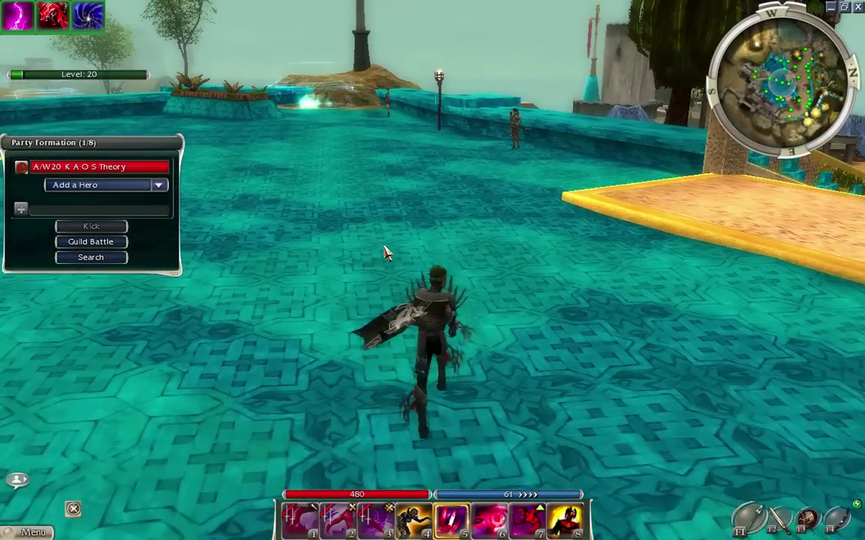
View the world map, close it and run the character around the red-armoured NPC on the plaza
{"action": "key", "text": "m"}
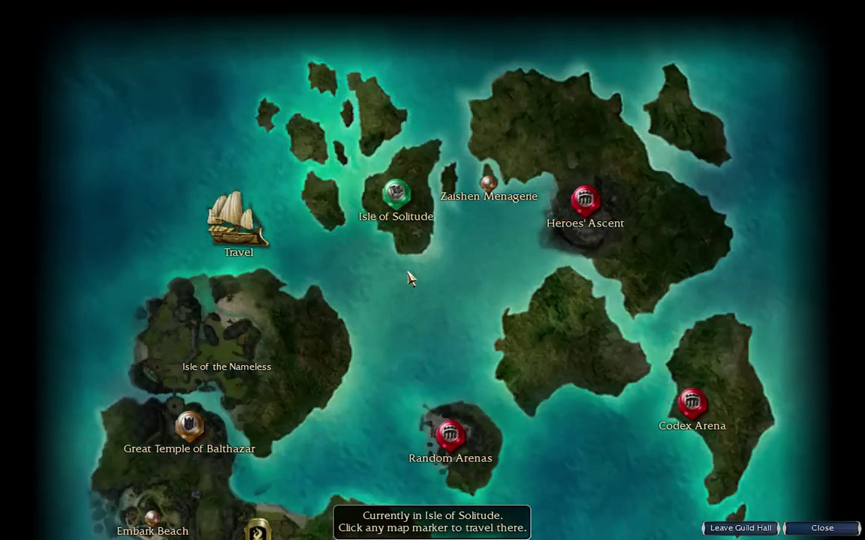
{"action": "key", "text": "m"}
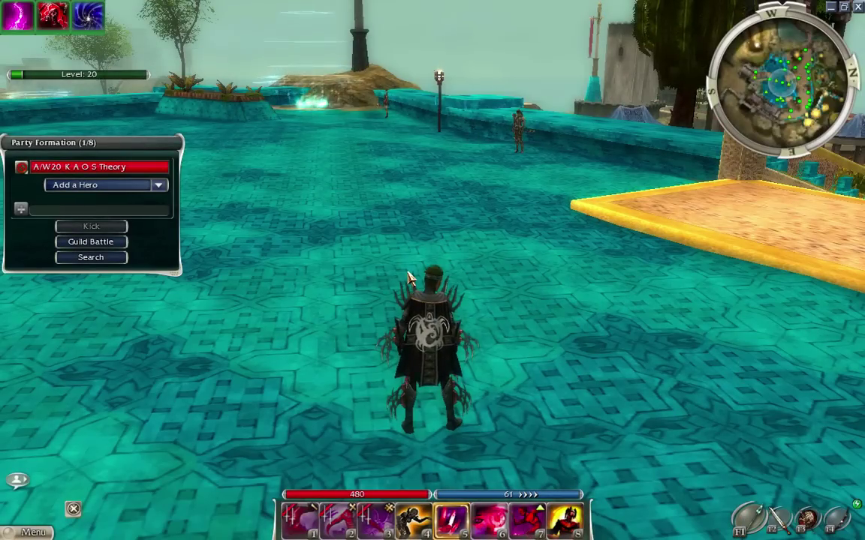
{"action": "key", "text": "d"}
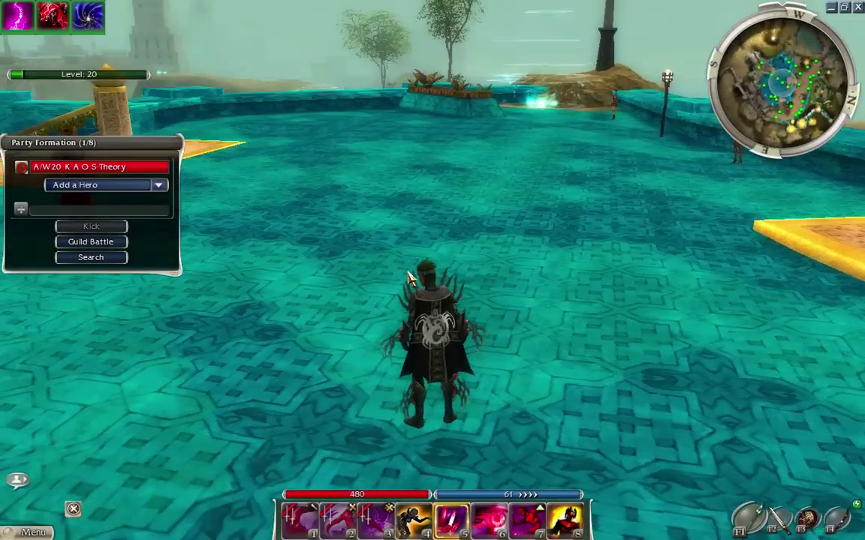
{"action": "key", "text": "a"}
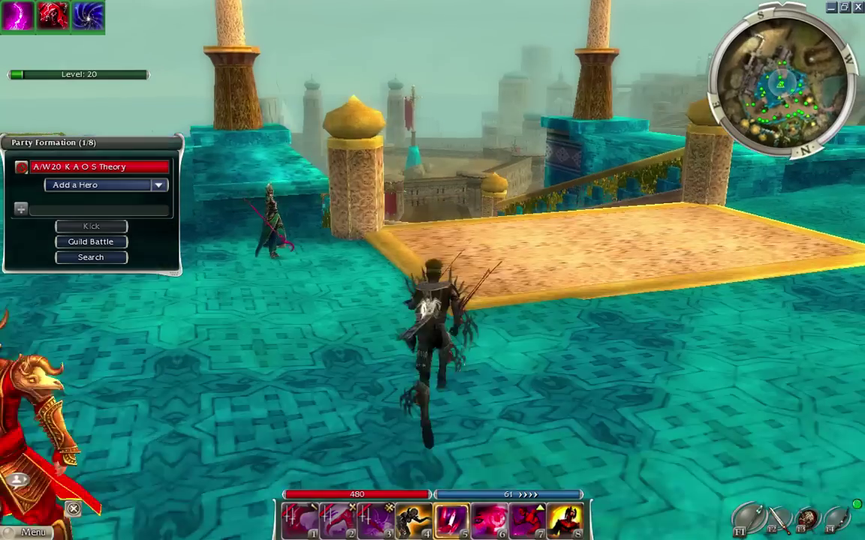
{"action": "key", "text": "d"}
{"action": "key", "text": "w"}
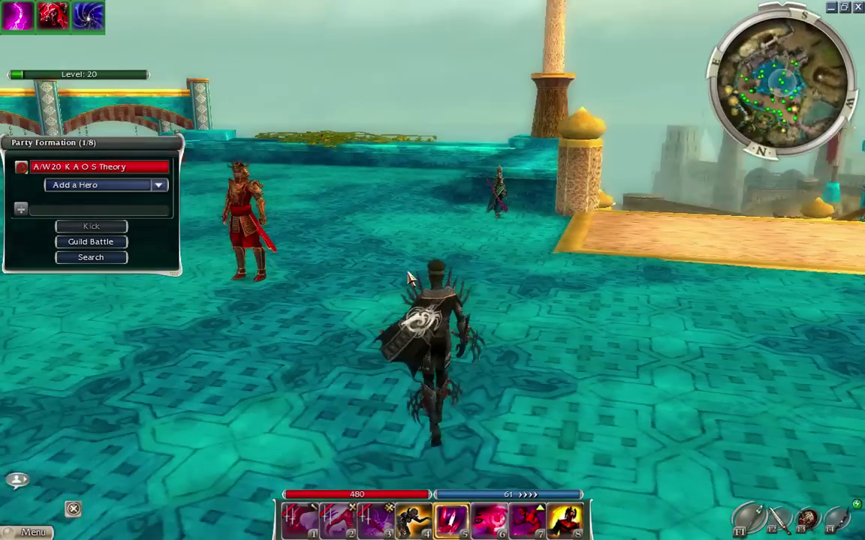
{"action": "key", "text": "a"}
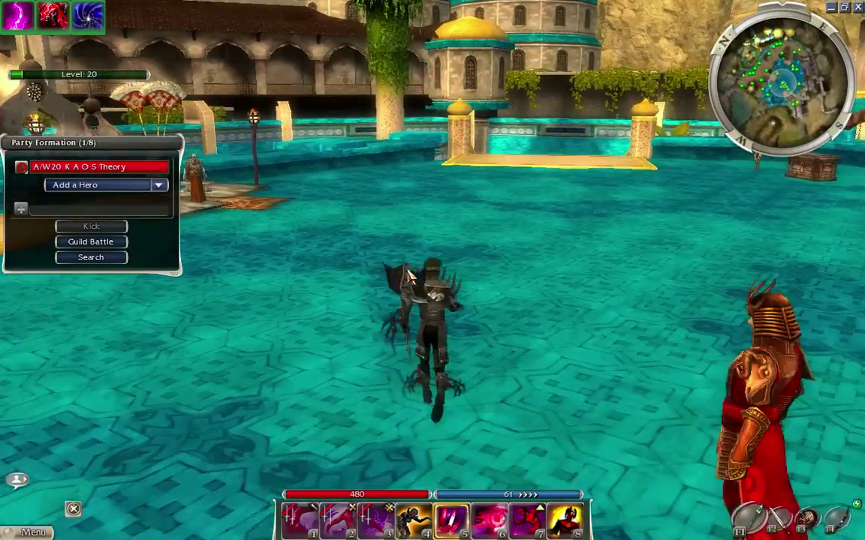
{"action": "key", "text": "a"}
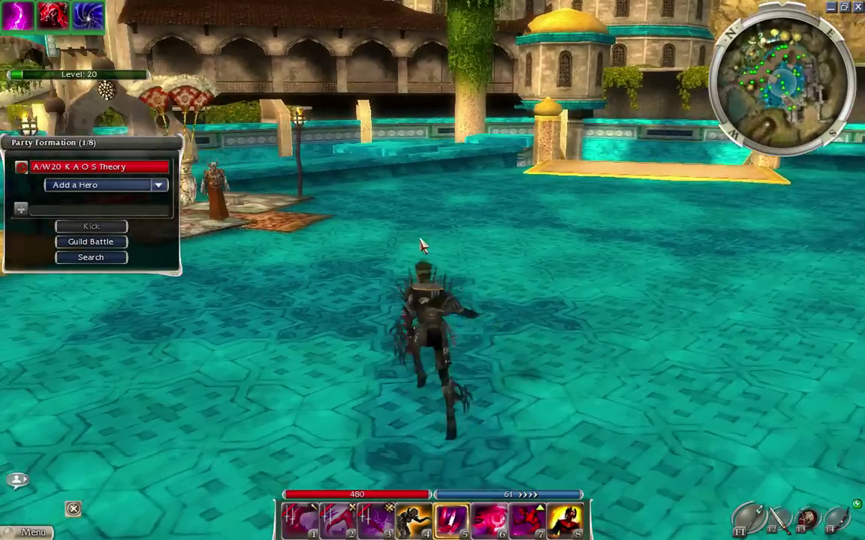
{"action": "key", "text": "d"}
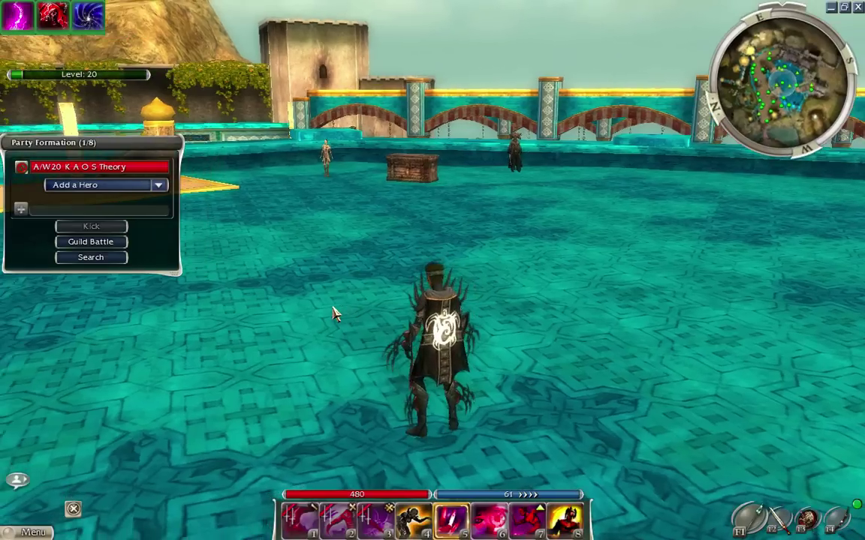
Turn the character toward the carpeted platform and run down the stairs into the sandy courtyard
{"action": "left_click_drag", "start_coordinate": [336, 315], "coordinate": [248, 285]}
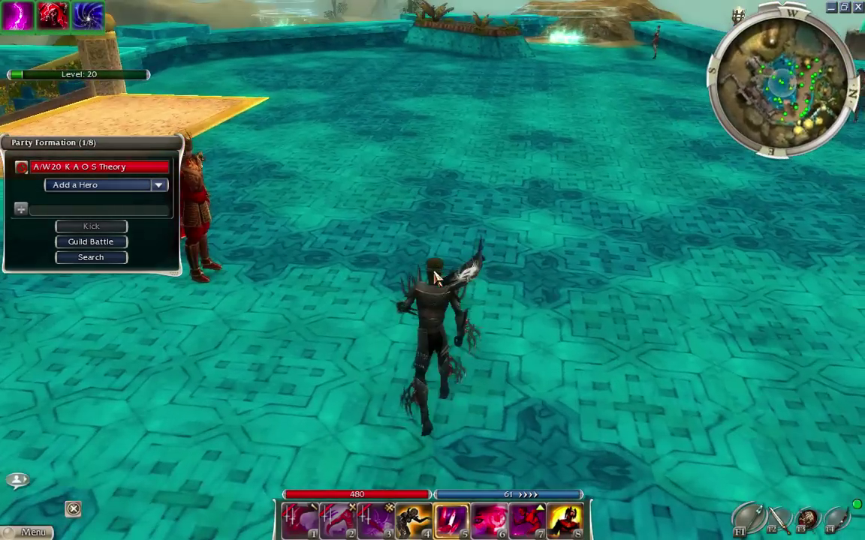
{"action": "key", "text": "w"}
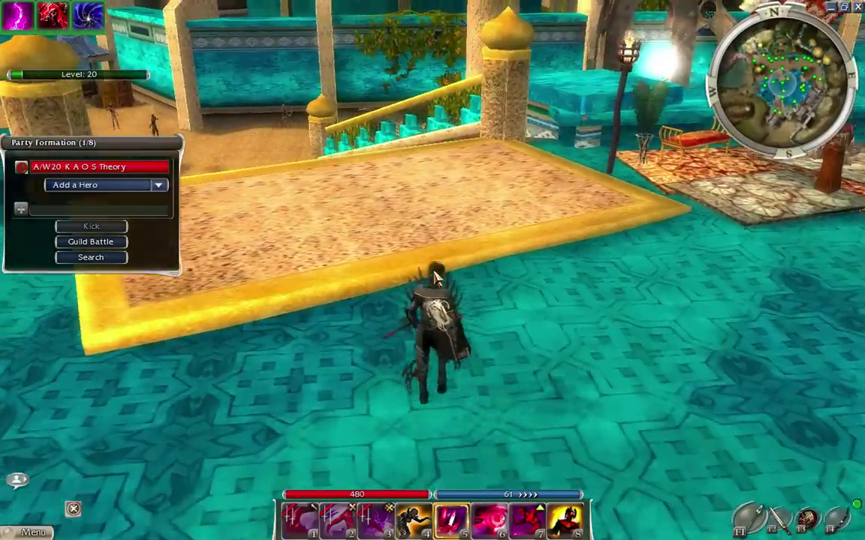
{"action": "key", "text": "w"}
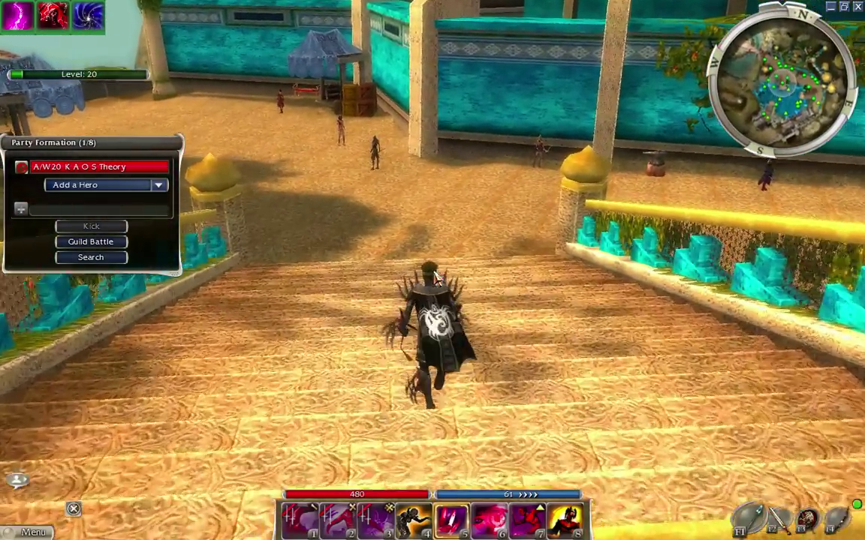
{"action": "key", "text": "w"}
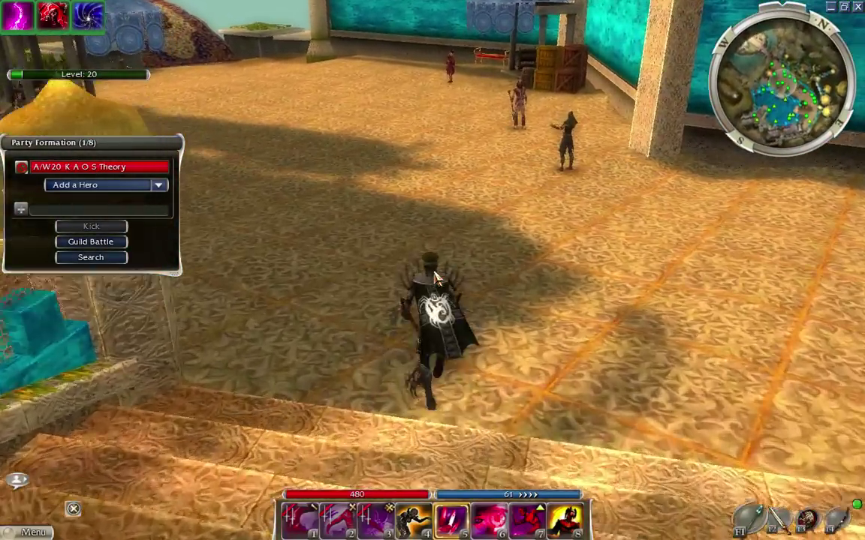
Run the character across the sandy courtyard past the stairs and crates, turning in different directions
{"action": "key", "text": "w"}
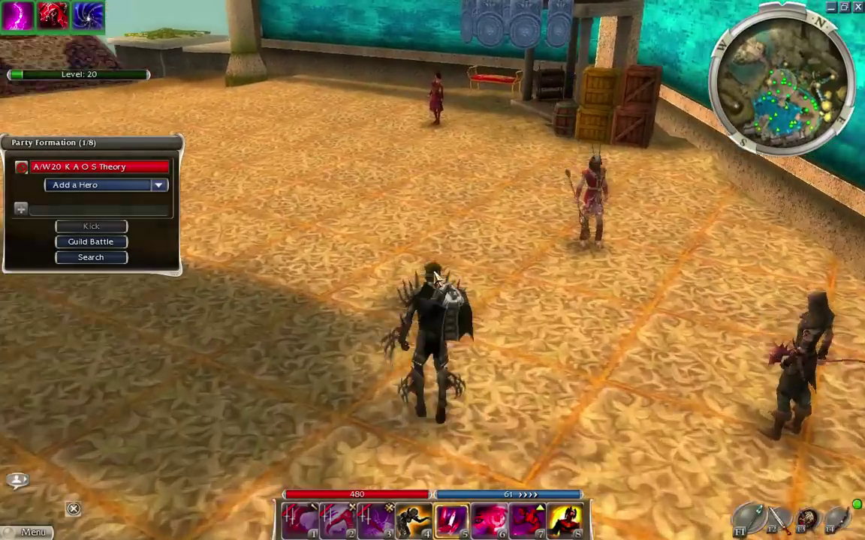
{"action": "key", "text": "d"}
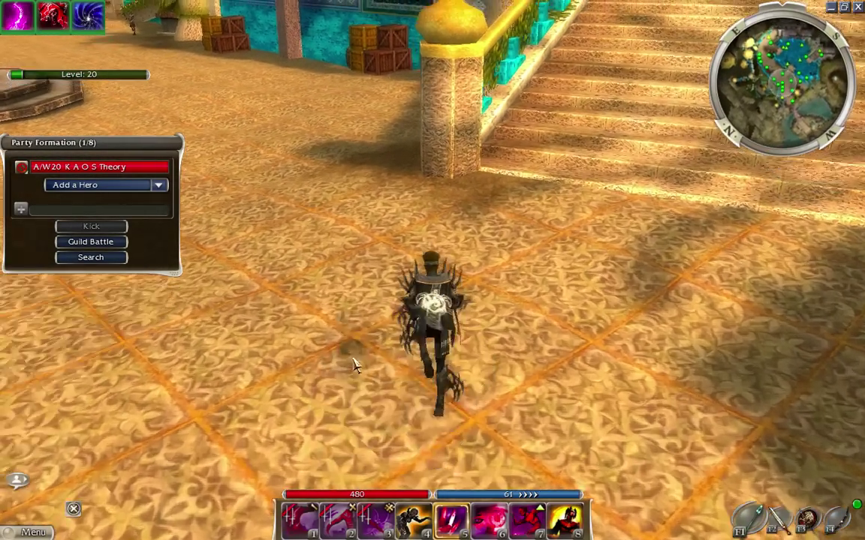
{"action": "key", "text": "w"}
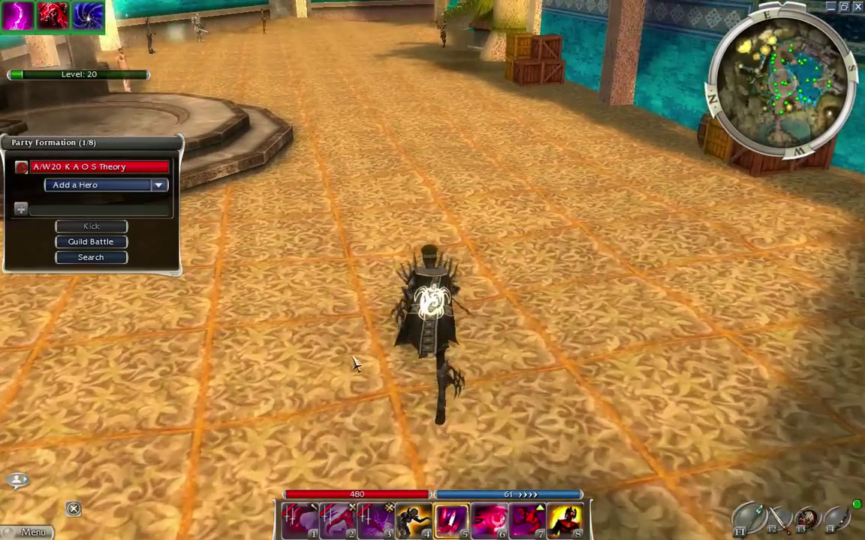
{"action": "key", "text": "a"}
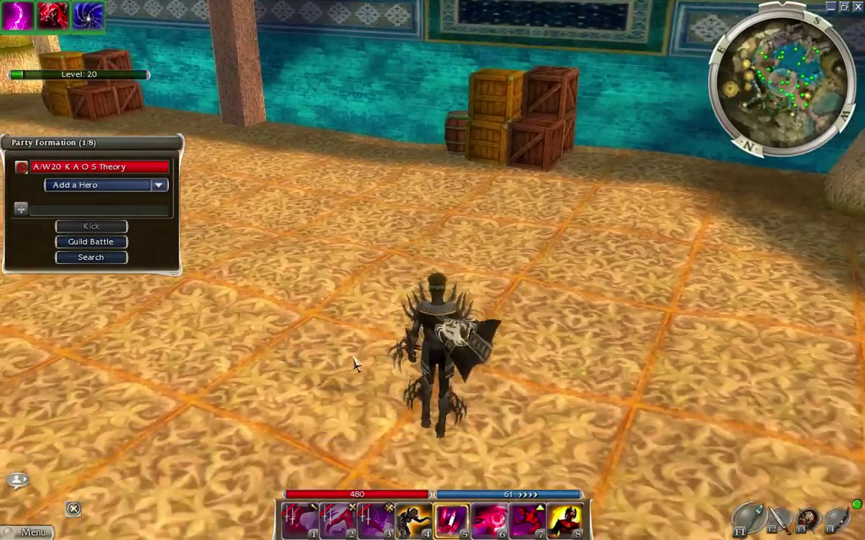
{"action": "key", "text": "a"}
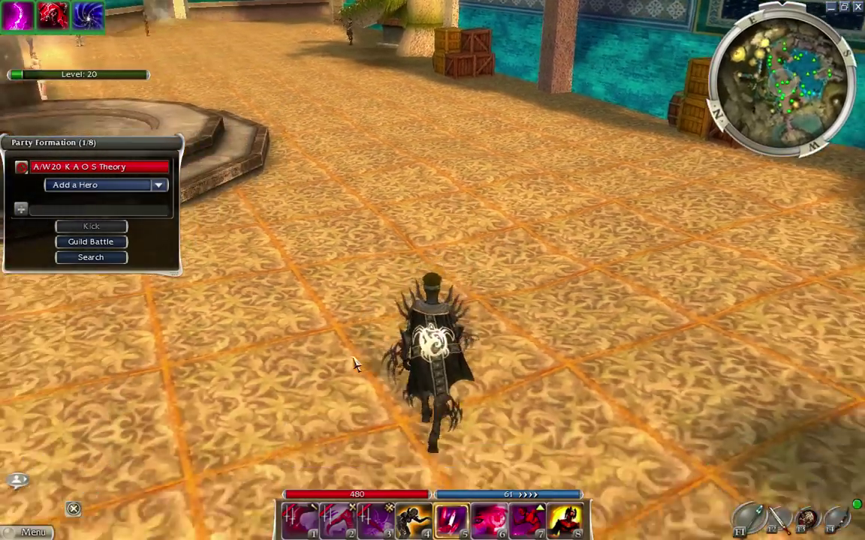
{"action": "key", "text": "d"}
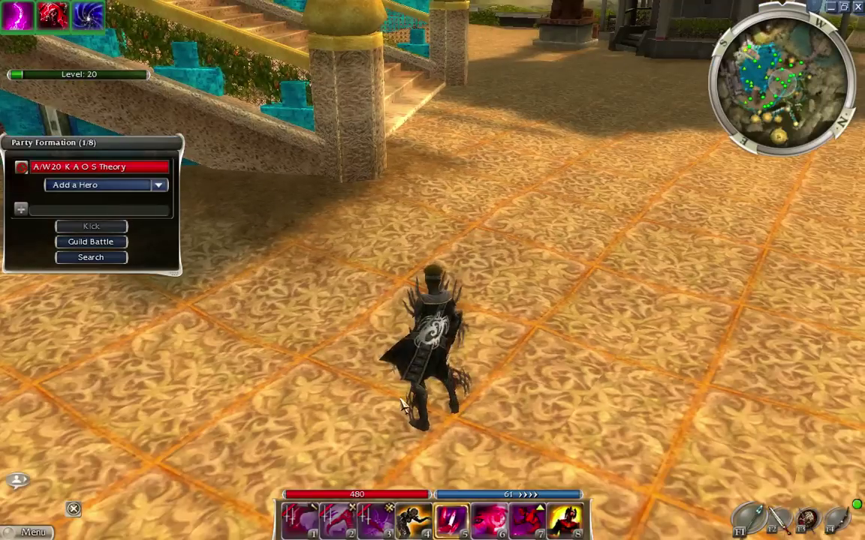
Check the refresh rate and anti-aliasing choices in the graphics options and set the interface size to Small
{"action": "key", "text": "F11"}
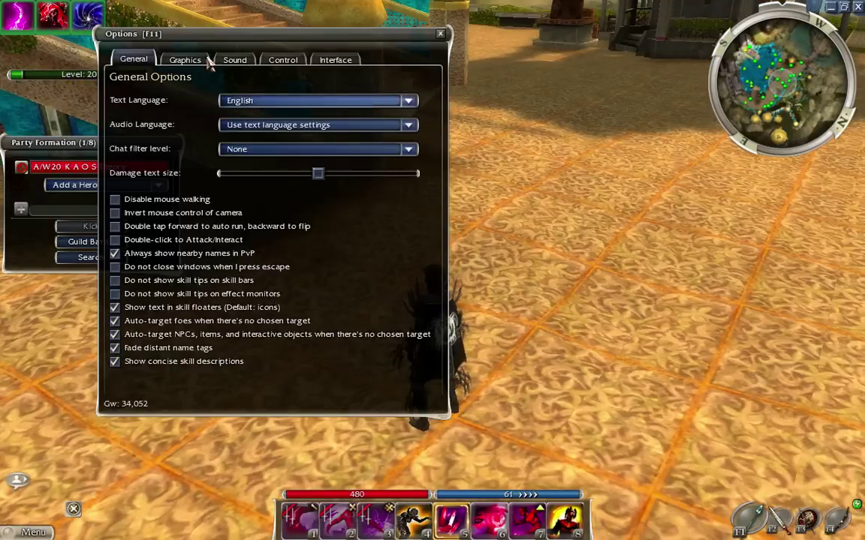
{"action": "left_click", "coordinate": [191, 60]}
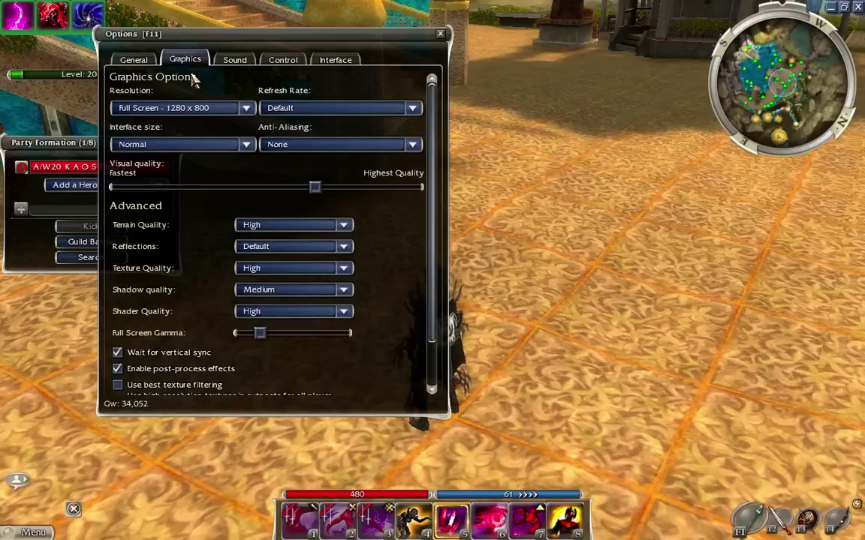
{"action": "left_click", "coordinate": [300, 109]}
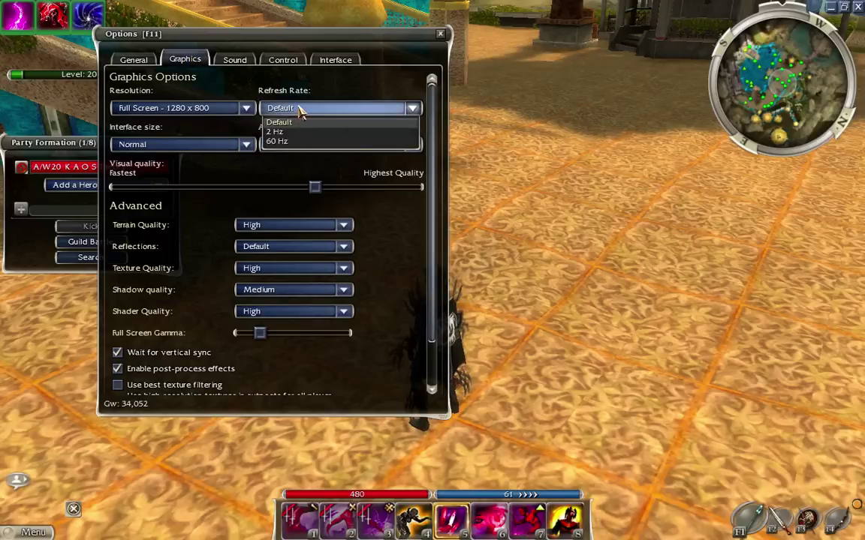
{"action": "left_click", "coordinate": [301, 110]}
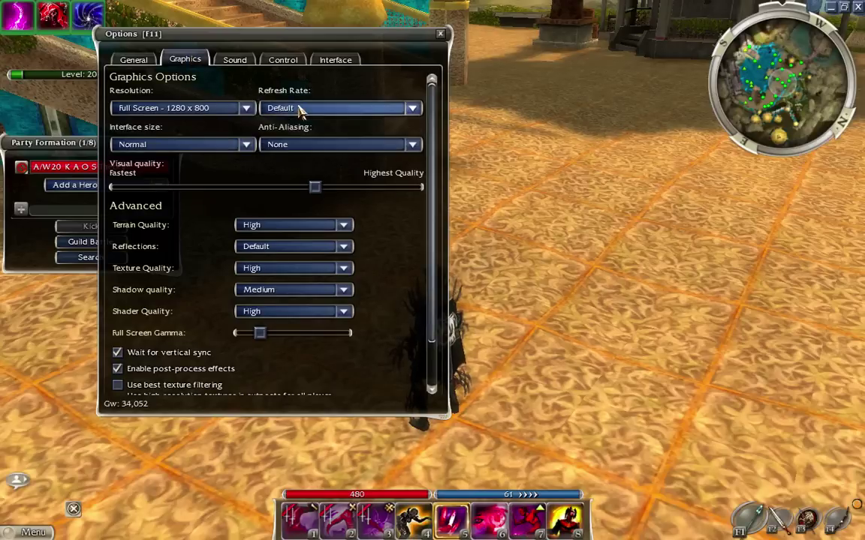
{"action": "left_click", "coordinate": [319, 146]}
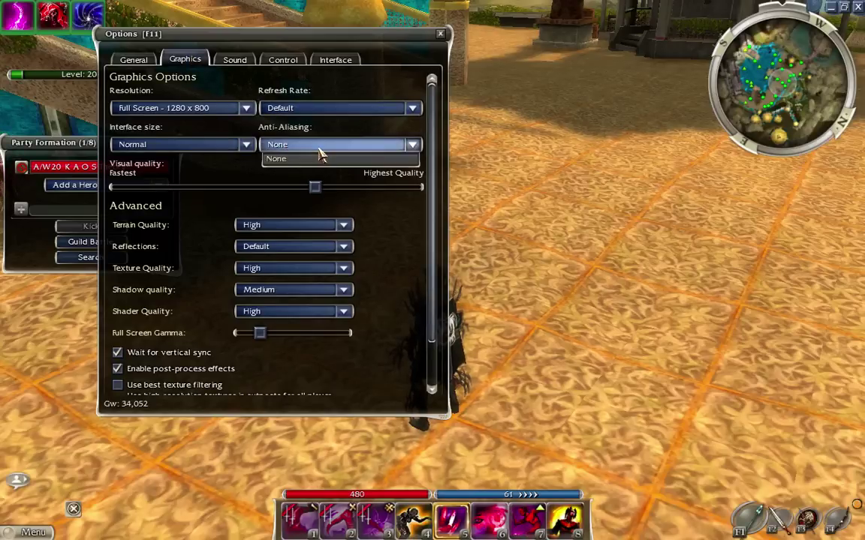
{"action": "left_click", "coordinate": [246, 145]}
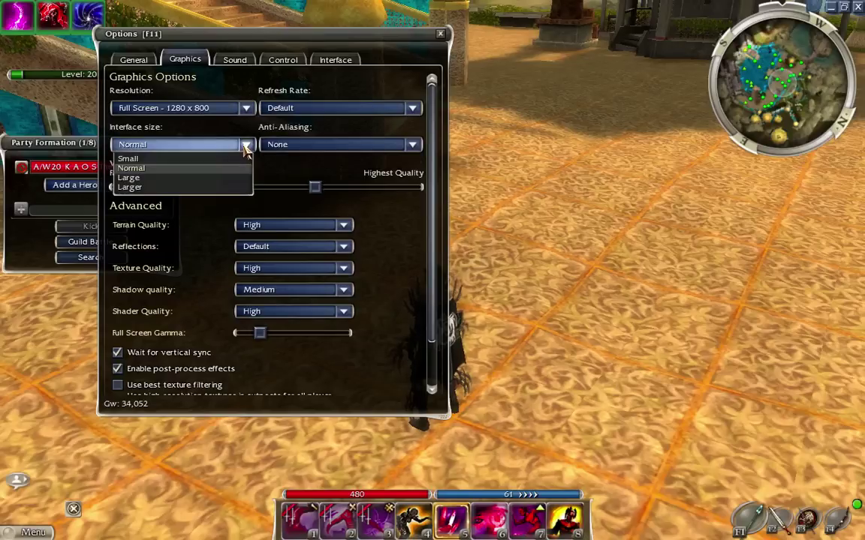
{"action": "left_click", "coordinate": [188, 159]}
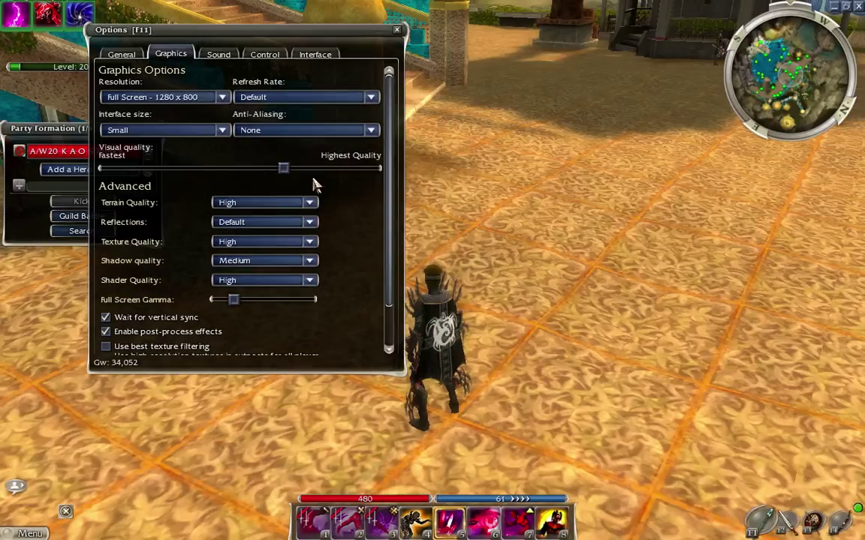
Look through the sound, control, interface and general options, then close the game options
{"action": "left_click", "coordinate": [213, 57]}
{"action": "left_click", "coordinate": [155, 52]}
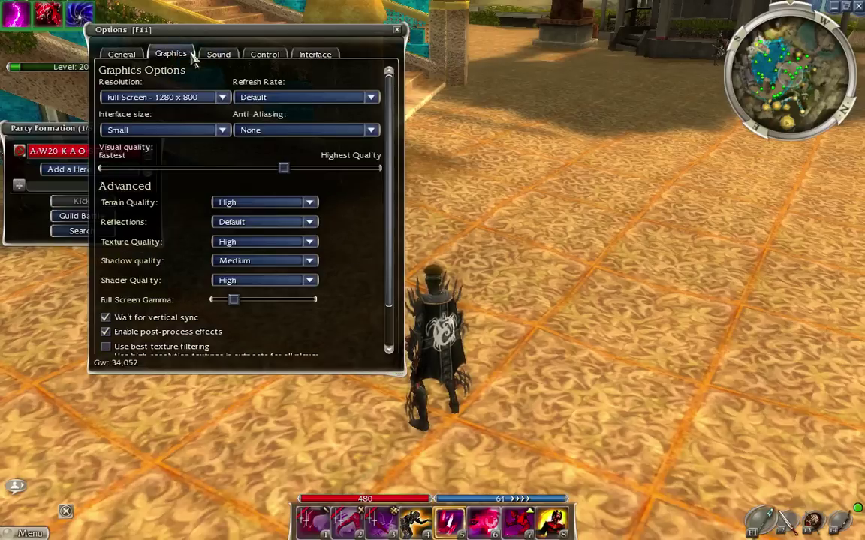
{"action": "left_click", "coordinate": [214, 56]}
{"action": "left_click", "coordinate": [270, 54]}
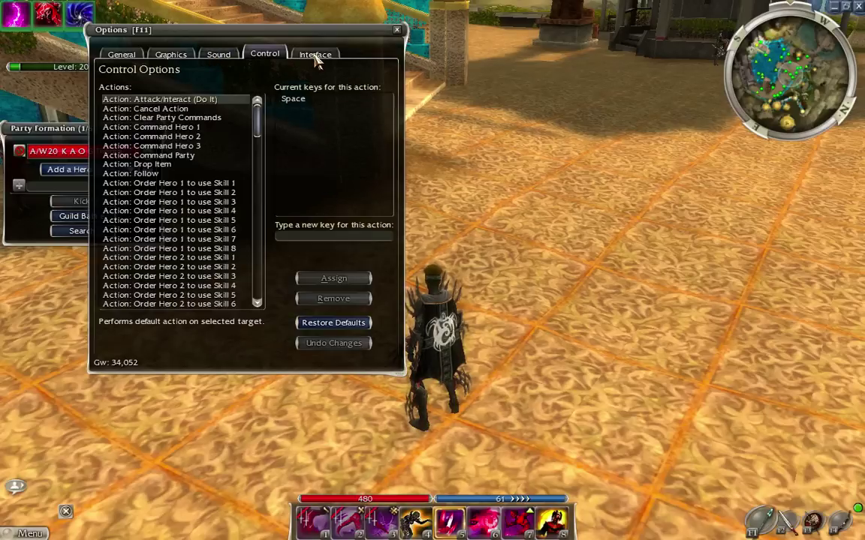
{"action": "left_click", "coordinate": [309, 56]}
{"action": "left_click", "coordinate": [114, 53]}
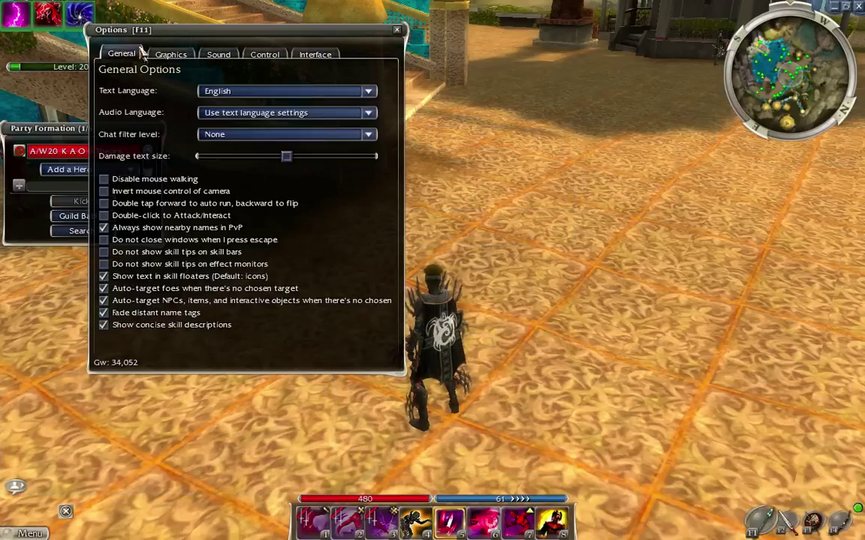
{"action": "left_click", "coordinate": [397, 30]}
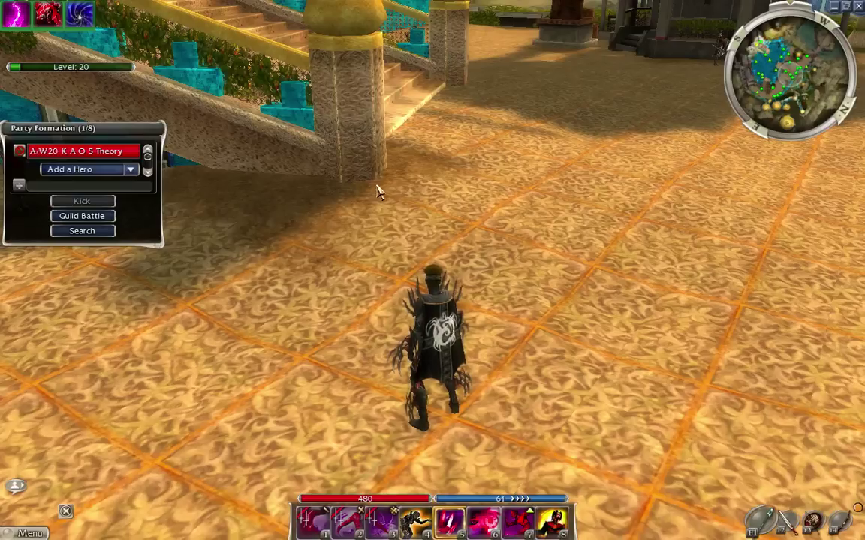
Take the game out of full-screen display and set its resolution to Full Screen - 1280 x 778, keeping the changed settings
{"action": "key", "text": "alt"}
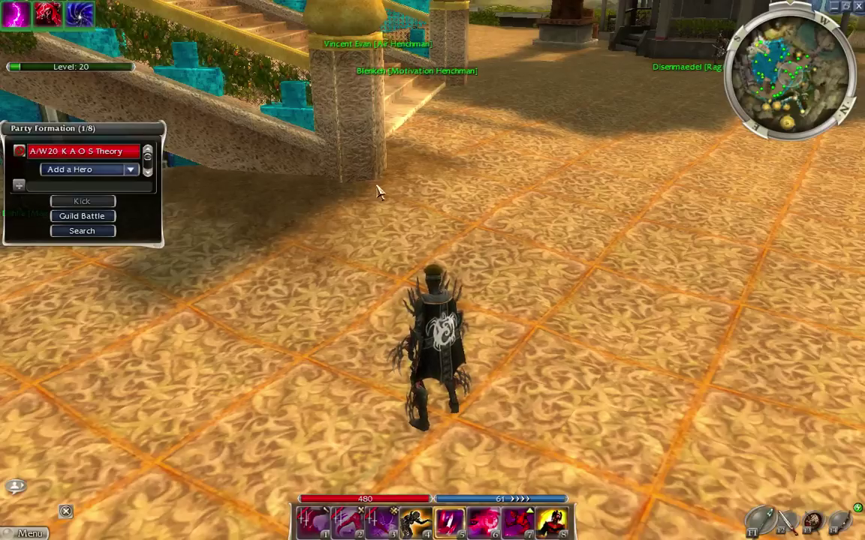
{"action": "key", "text": "alt+Return"}
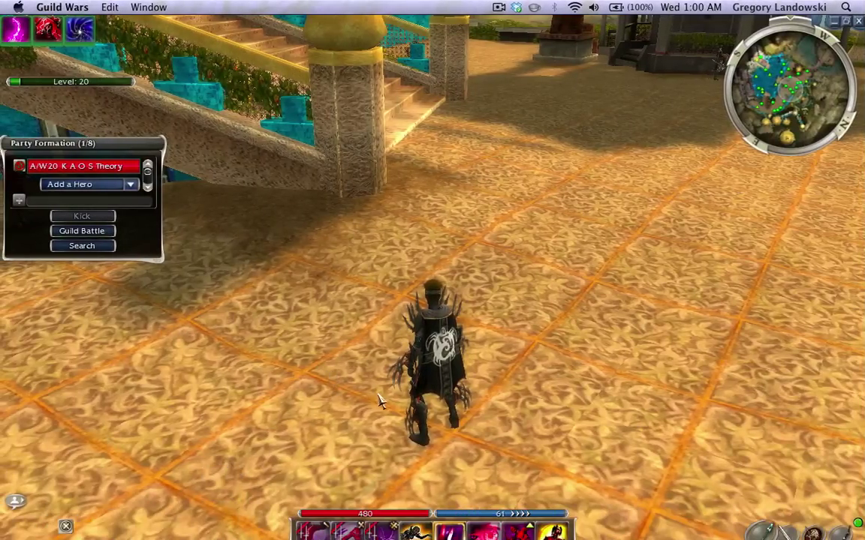
{"action": "key", "text": "F11"}
{"action": "left_click", "coordinate": [171, 68]}
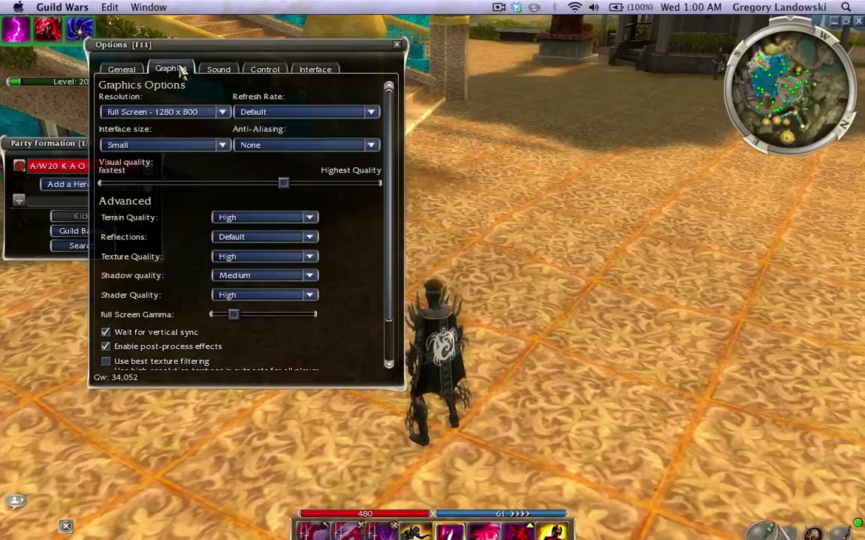
{"action": "left_click", "coordinate": [184, 113]}
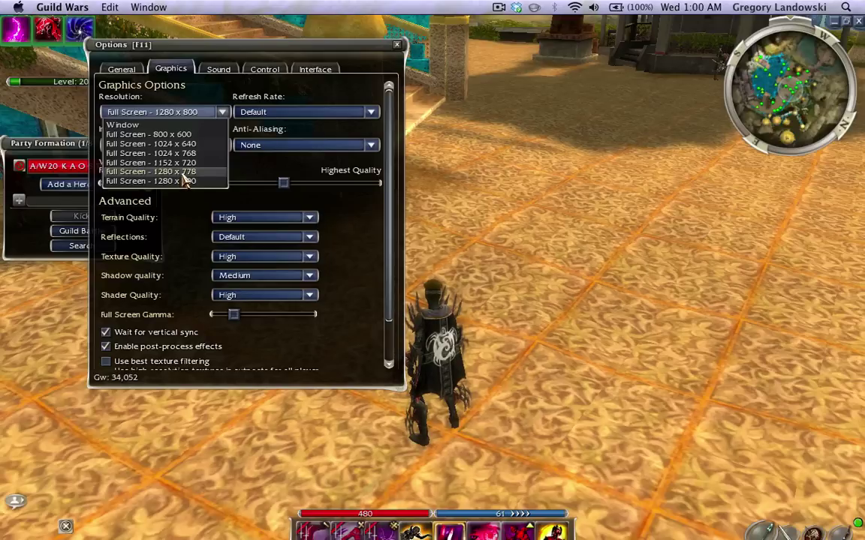
{"action": "left_click", "coordinate": [167, 174]}
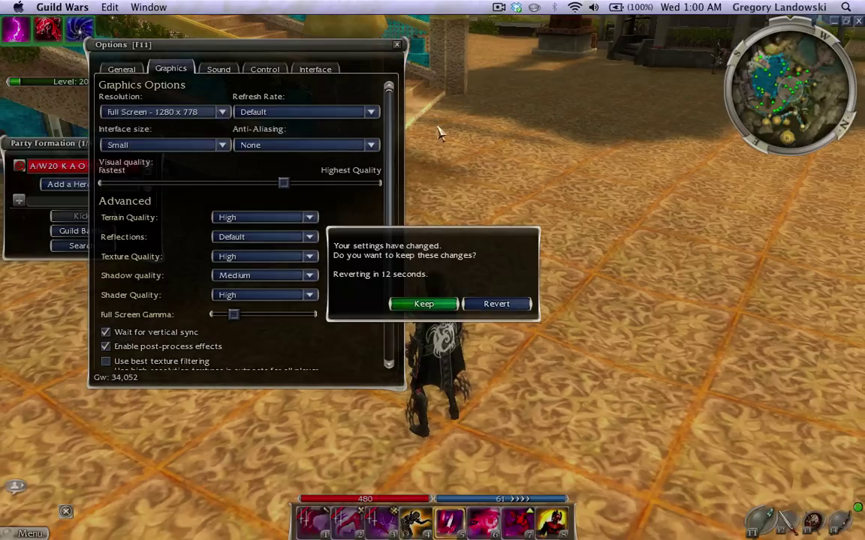
{"action": "left_click", "coordinate": [424, 304]}
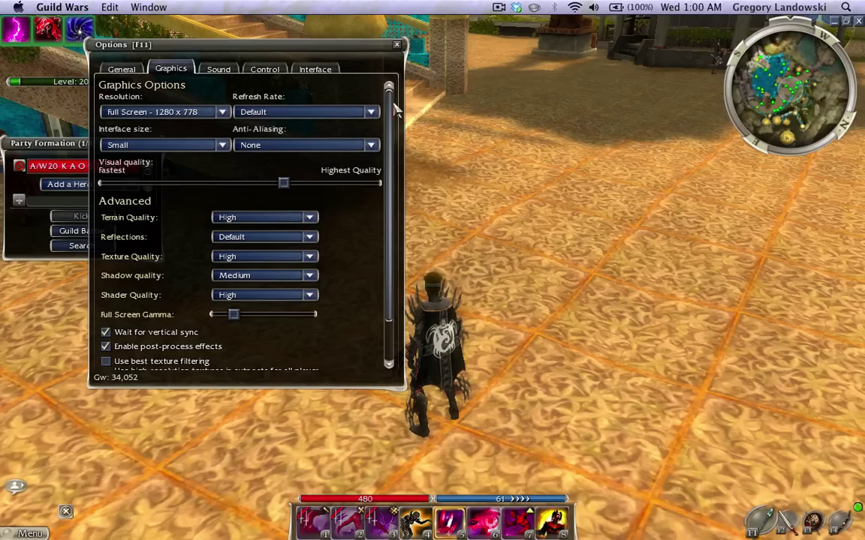
{"action": "left_click", "coordinate": [397, 45]}
Switch through the Safari, iTunes and second desktop spaces, including the overview of all spaces, and return to Guild Wars
{"action": "key", "text": "d"}
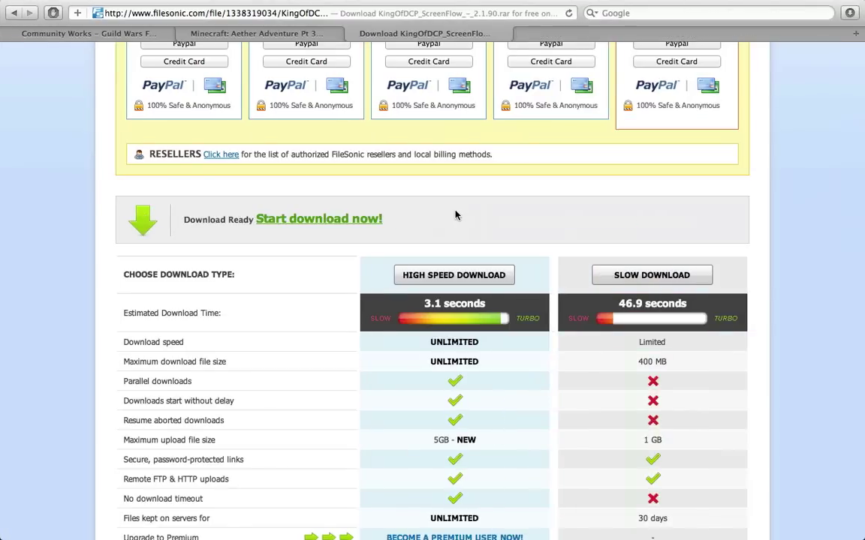
{"action": "key", "text": "ctrl+Left"}
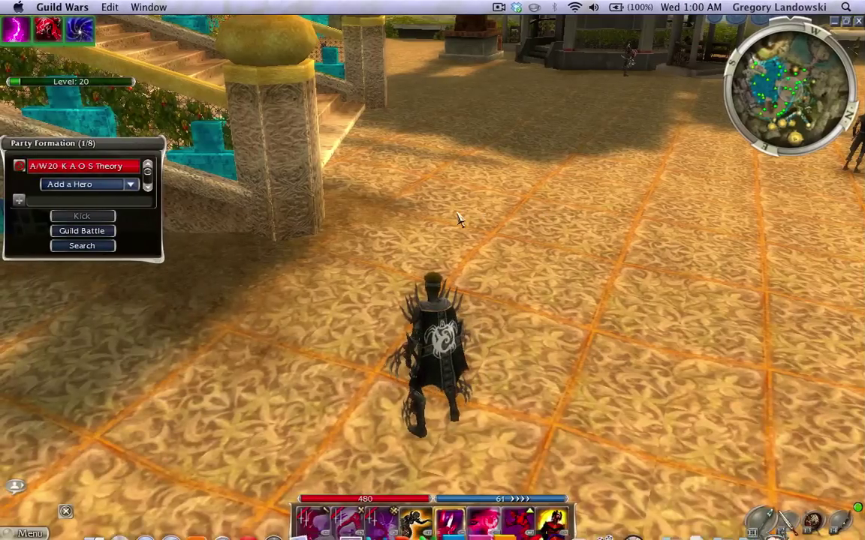
{"action": "key", "text": "ctrl+Up"}
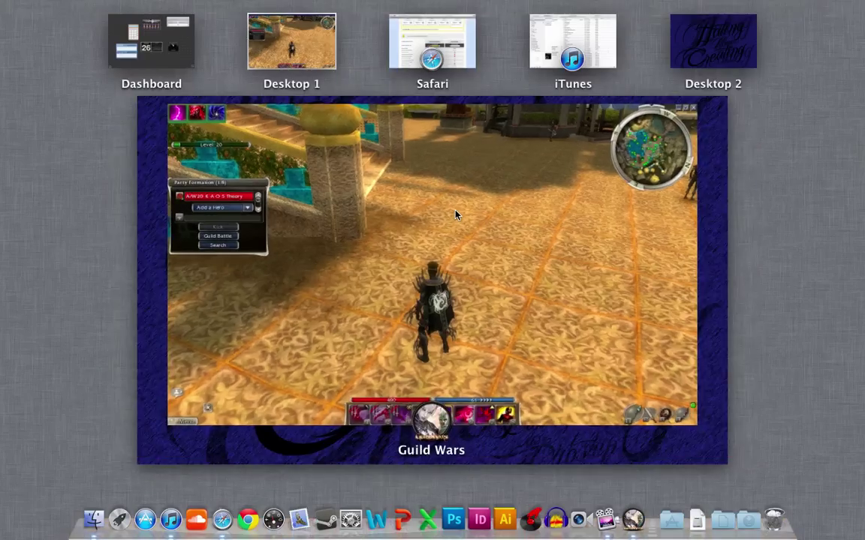
{"action": "left_click", "coordinate": [366, 235]}
{"action": "key", "text": "ctrl+Right"}
{"action": "key", "text": "ctrl+Right"}
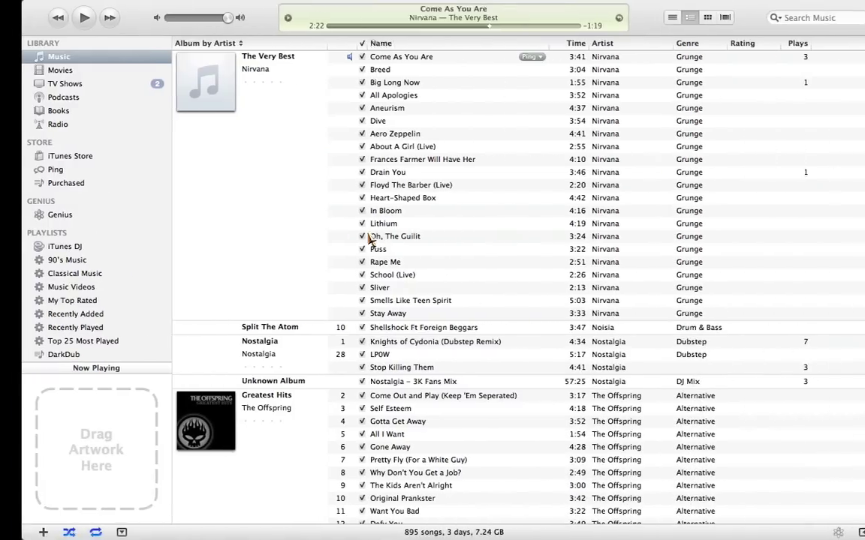
{"action": "key", "text": "ctrl+Right"}
{"action": "key", "text": "ctrl+Left"}
{"action": "key", "text": "ctrl+Left"}
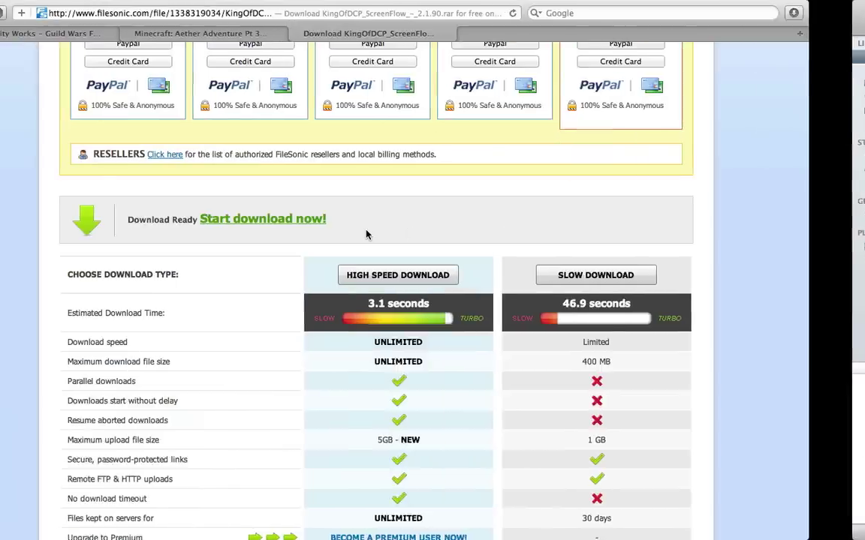
{"action": "key", "text": "ctrl+Left"}
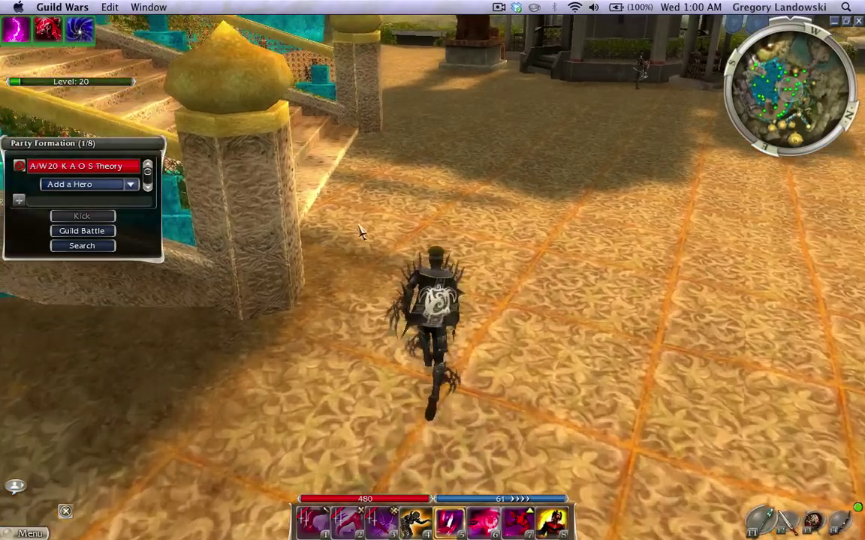
Run the character up the staircase onto the turquoise tiled plaza and rotate the camera to see its front
{"action": "key", "text": "w"}
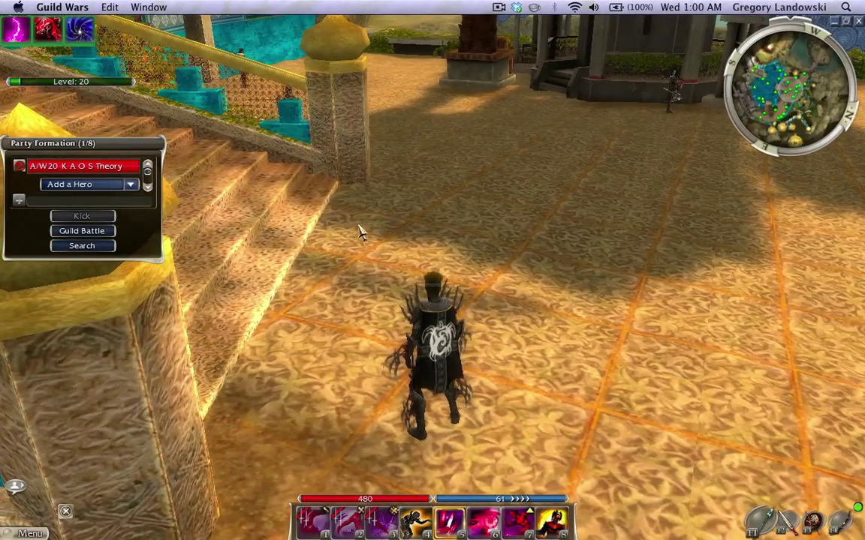
{"action": "key", "text": "a"}
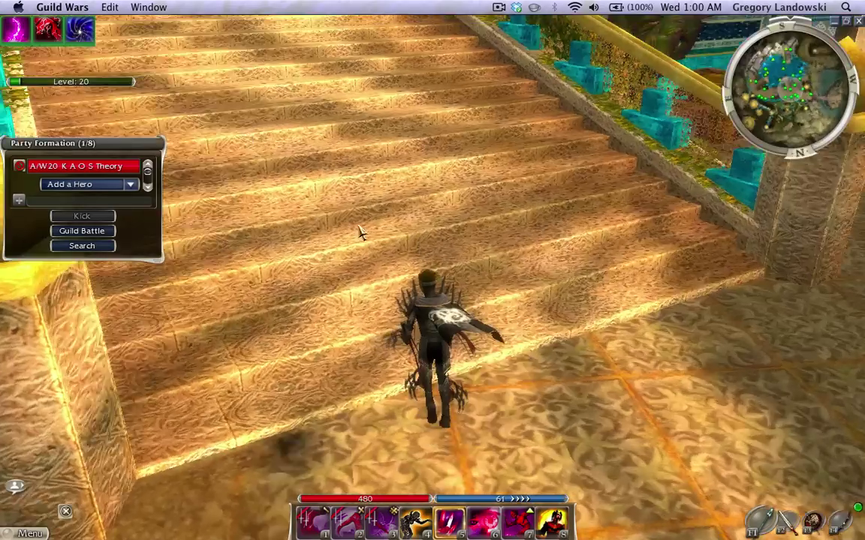
{"action": "key", "text": "w"}
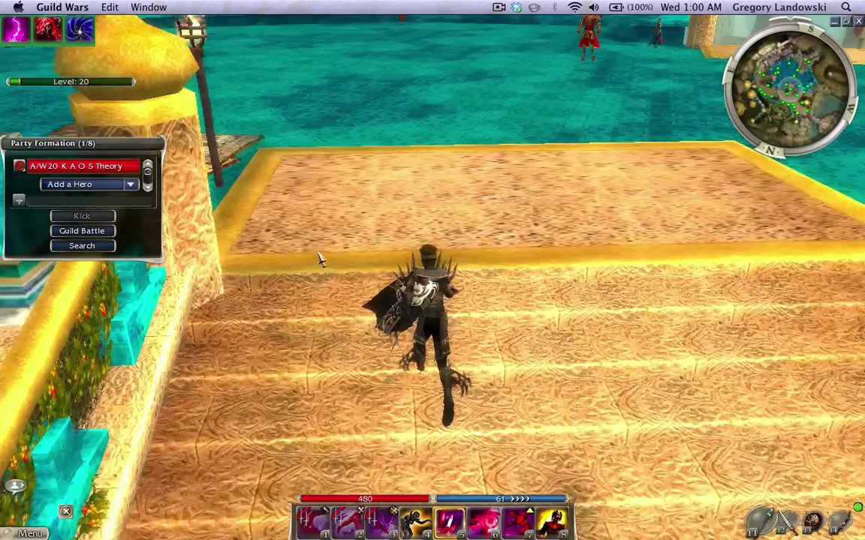
{"action": "key", "text": "w"}
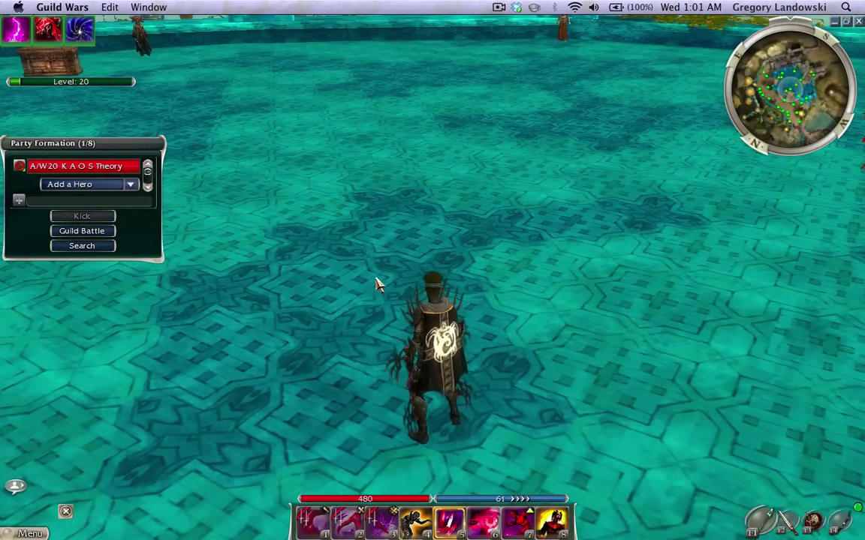
{"action": "key", "text": "d"}
{"action": "key", "text": "d"}
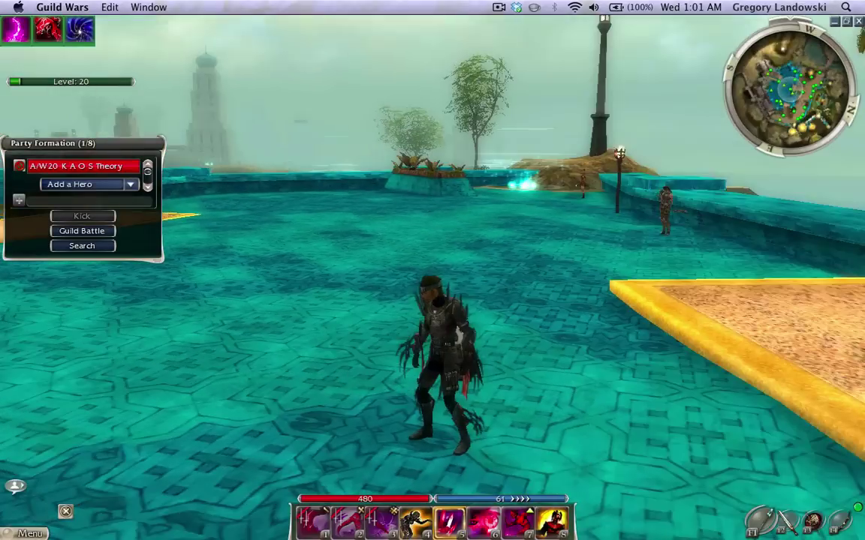
{"action": "left_click_drag", "start_coordinate": [460, 290], "coordinate": [480, 289]}
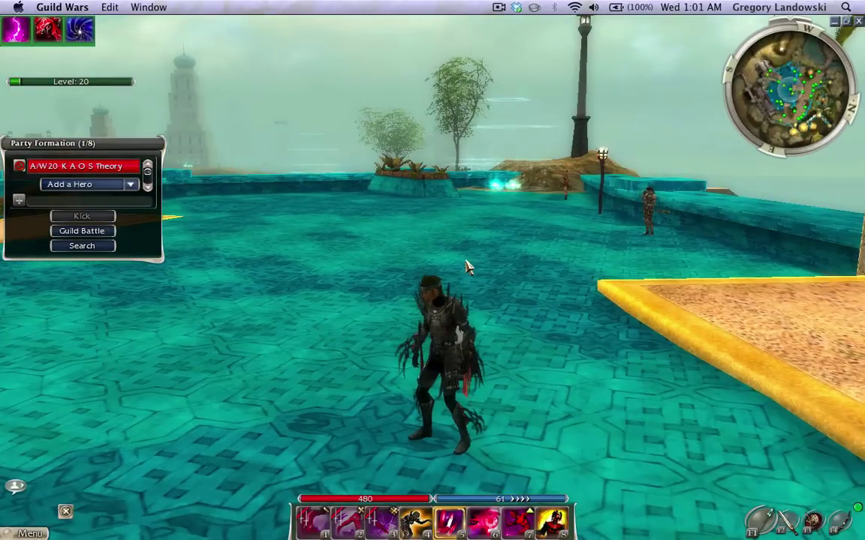